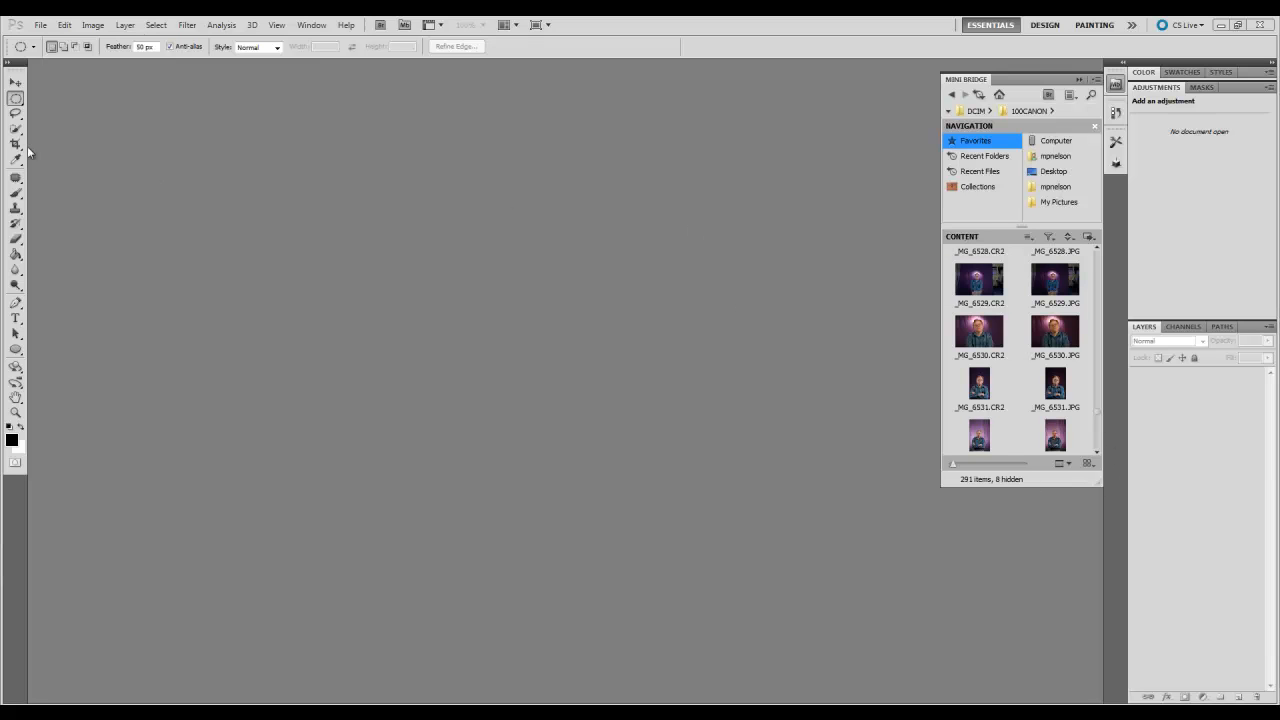
Open the raw portrait _MG_6530.CR2 from the 100CANON folder in Camera Raw.
left_click(41, 25)
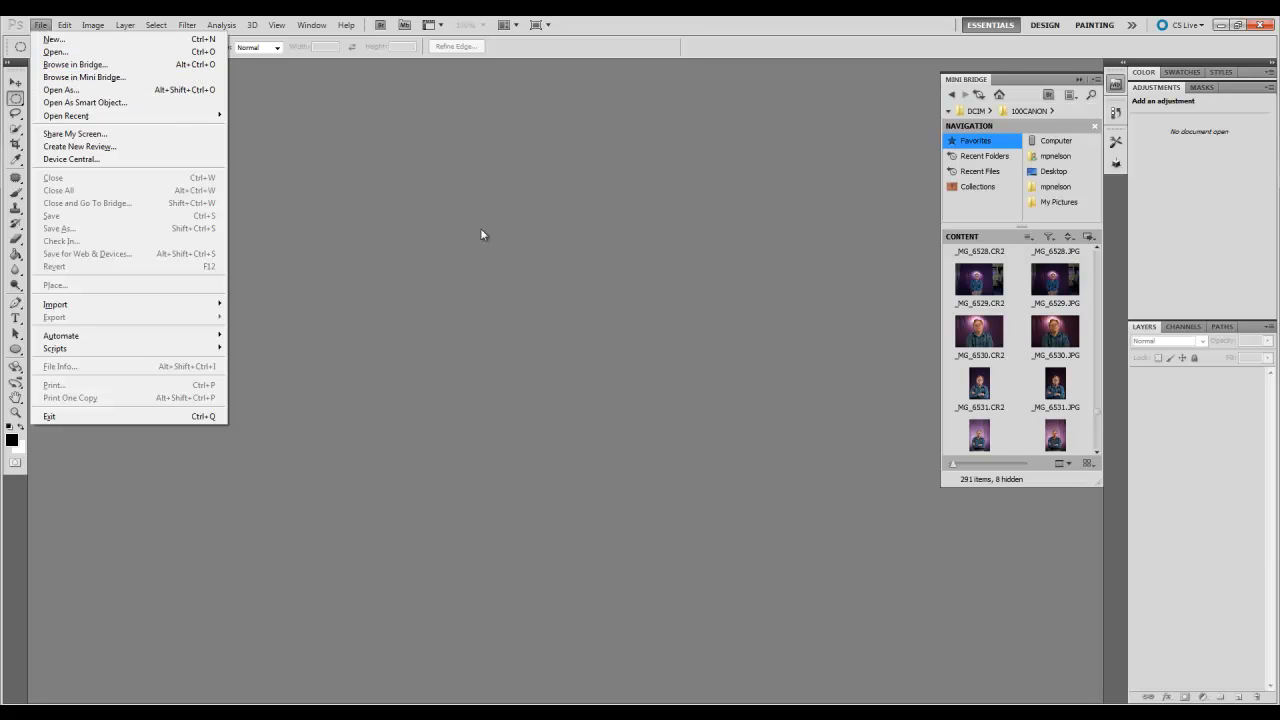
left_click(517, 260)
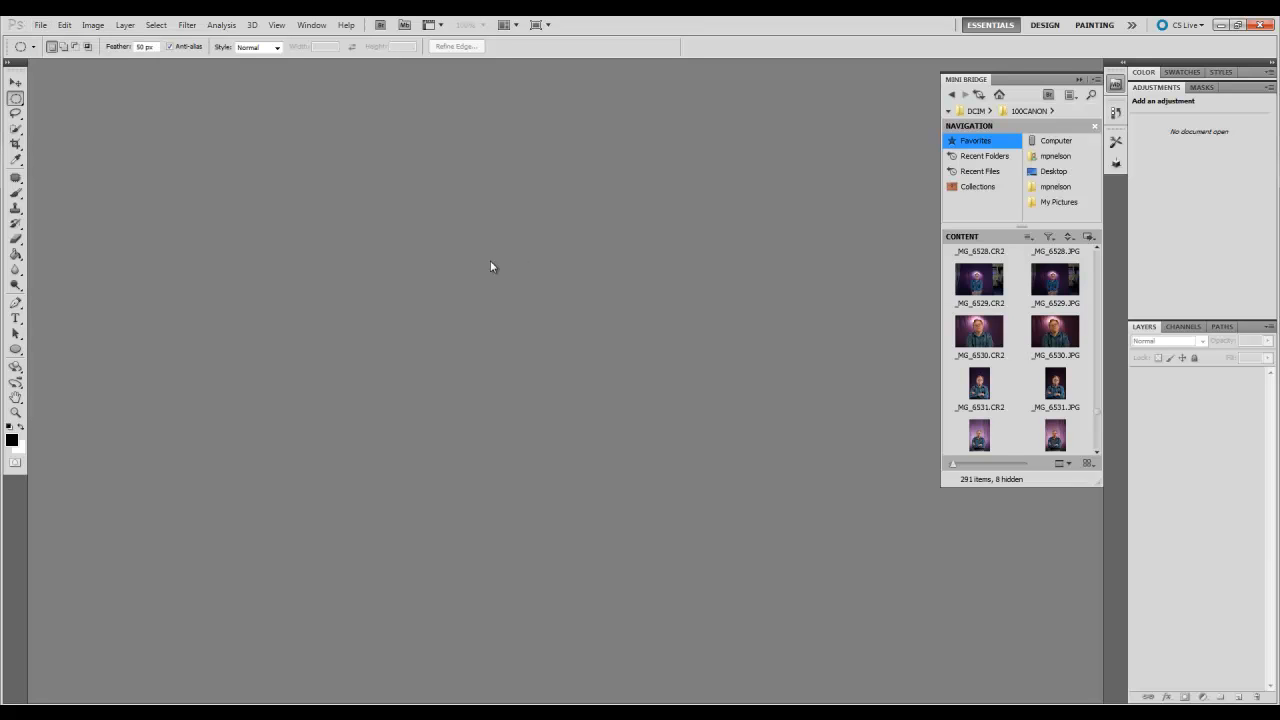
left_click(990, 334)
left_click_drag(995, 340, 685, 345)
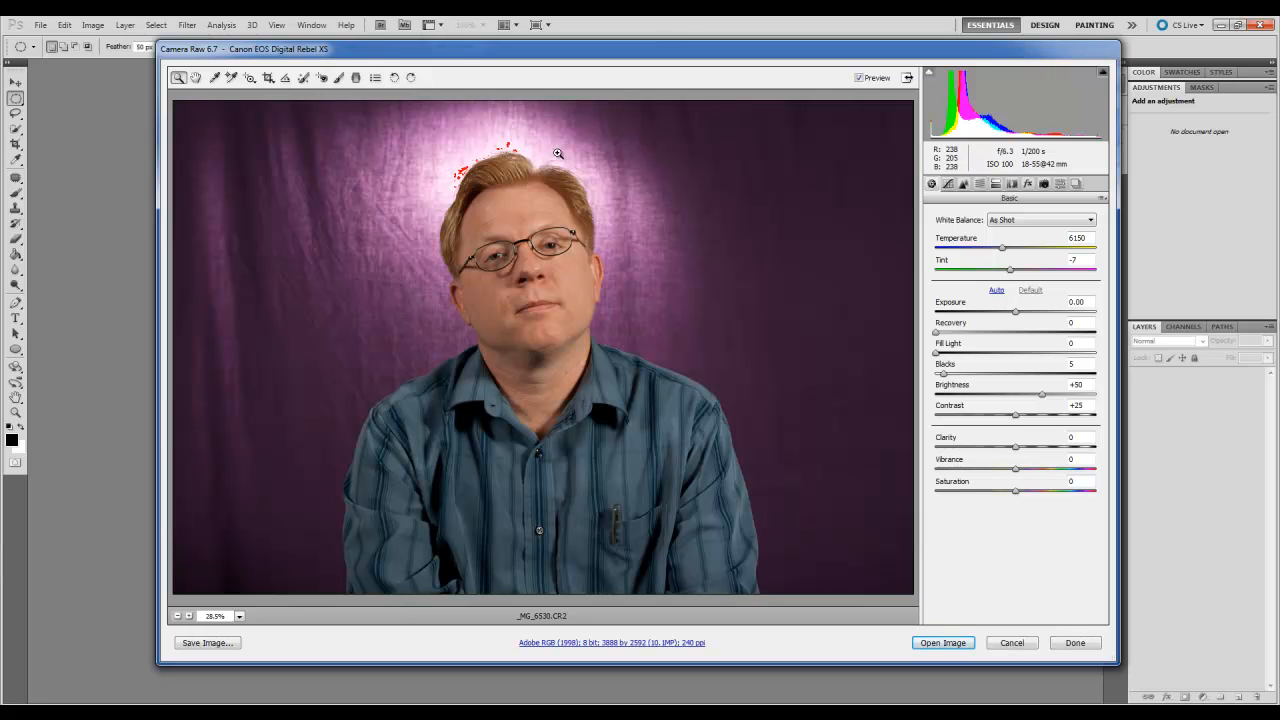
Toggle the highlight clipping warning off and on, turn on the shadow clipping warning, and set Recovery to 23.
left_click(1102, 75)
left_click(1103, 75)
left_click_drag(937, 334, 968, 336)
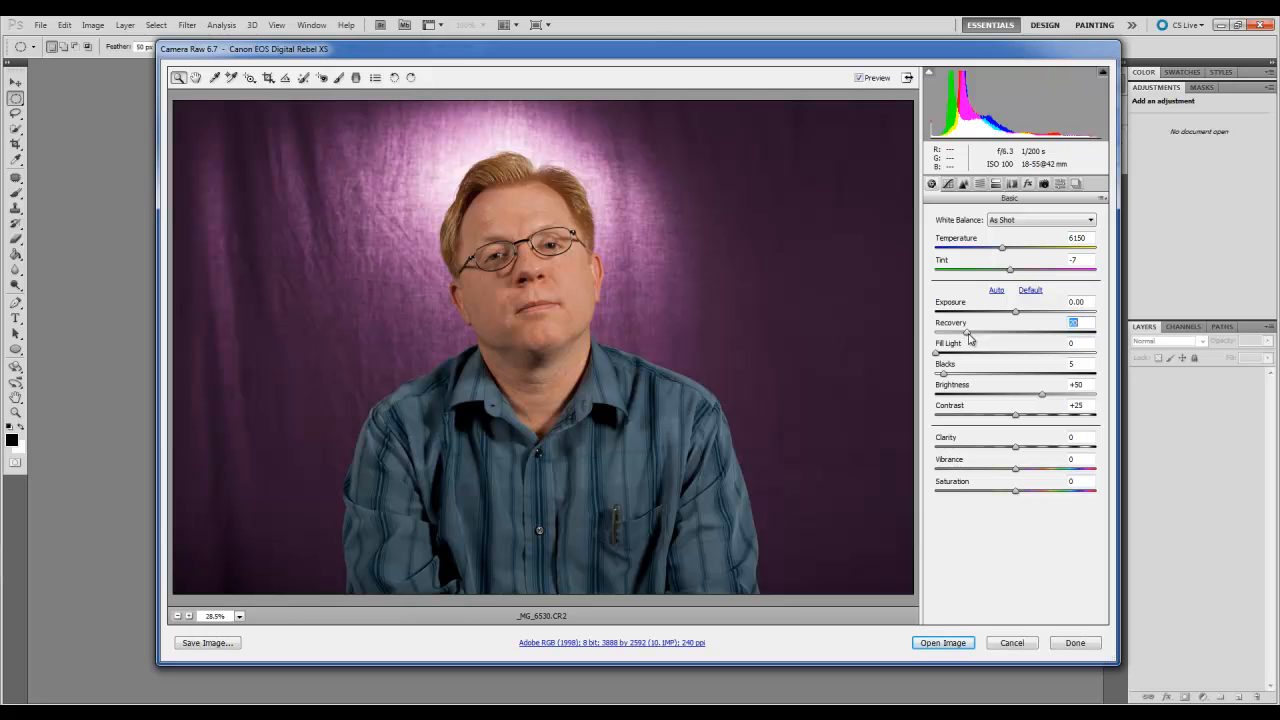
left_click(928, 72)
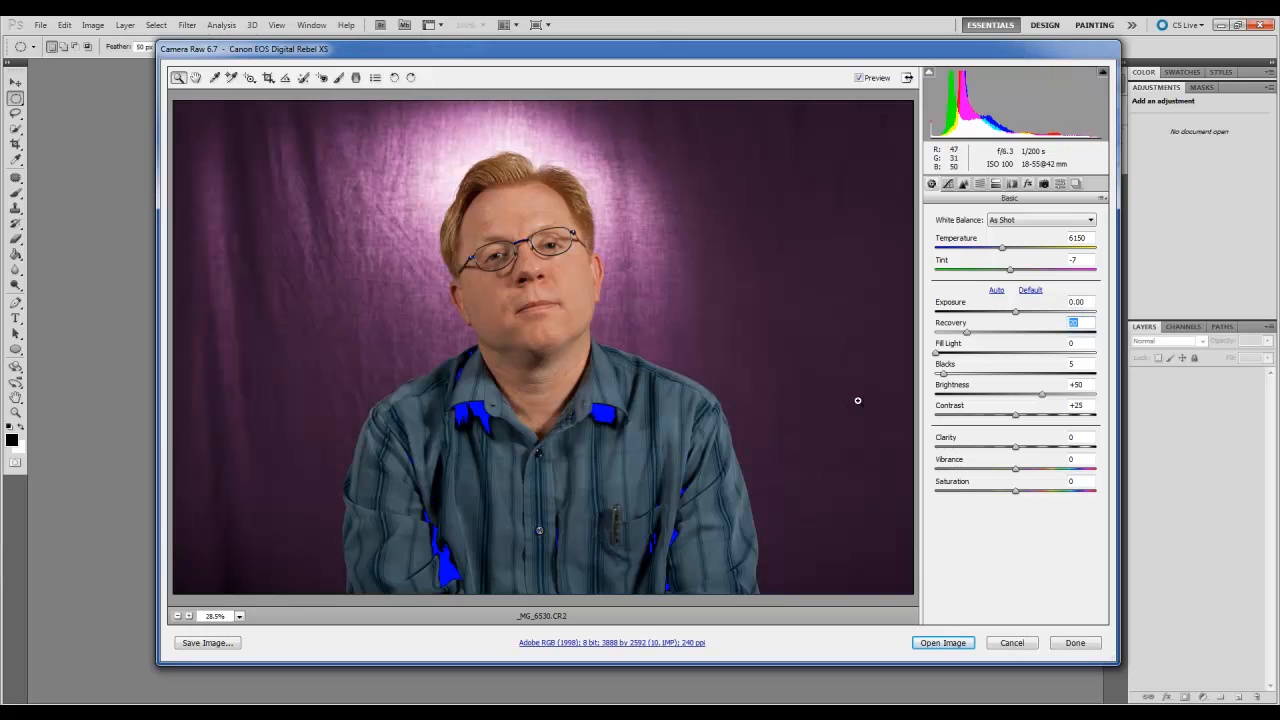
mouse_move(966, 333)
left_mouse_down()
mouse_move(1094, 335)
mouse_move(974, 346)
left_mouse_up()
Test darker and brighter Exposure values between -2.35 and +1.05, and settle on +0.30.
left_click_drag(1017, 317, 990, 327)
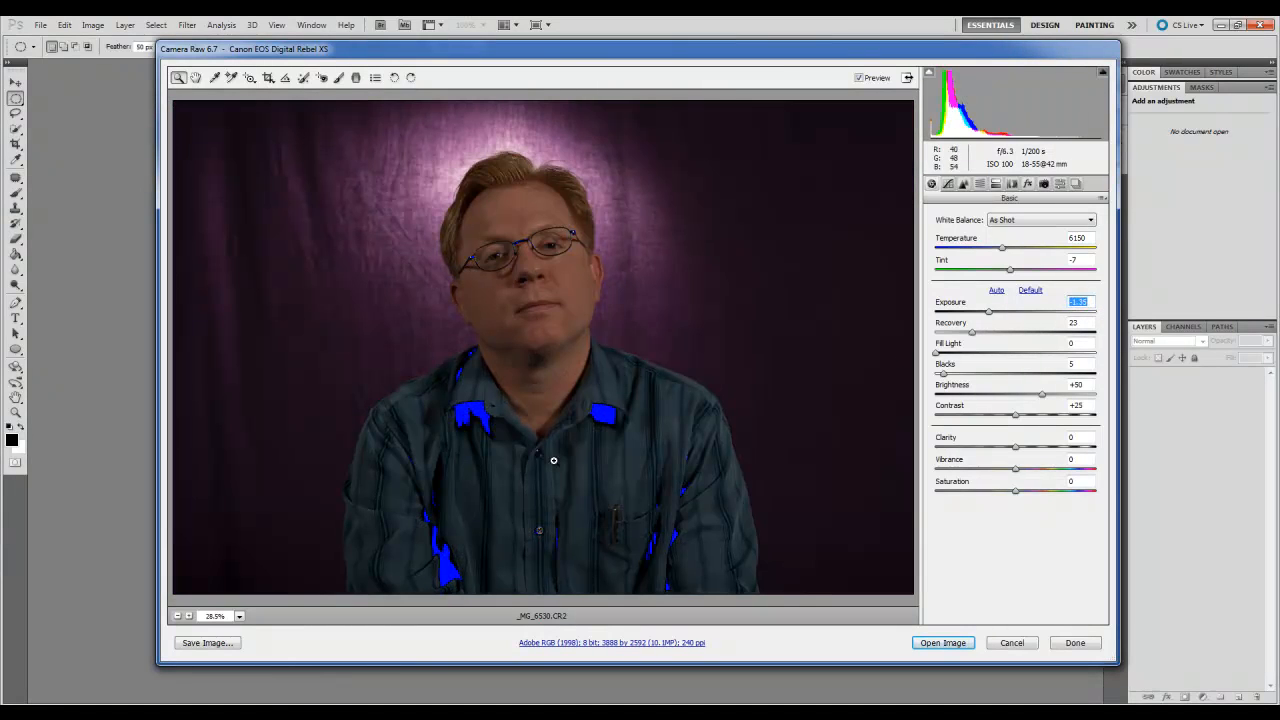
left_click_drag(993, 316, 1022, 318)
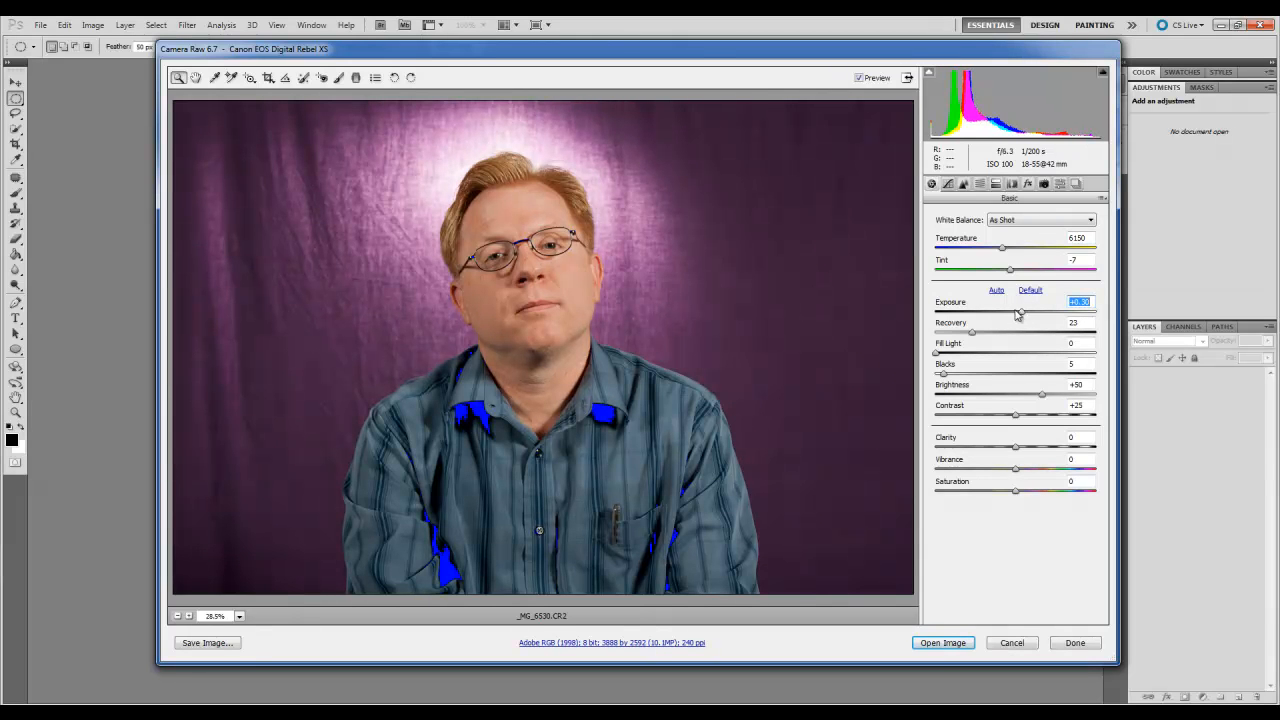
left_click_drag(1022, 316, 1038, 316)
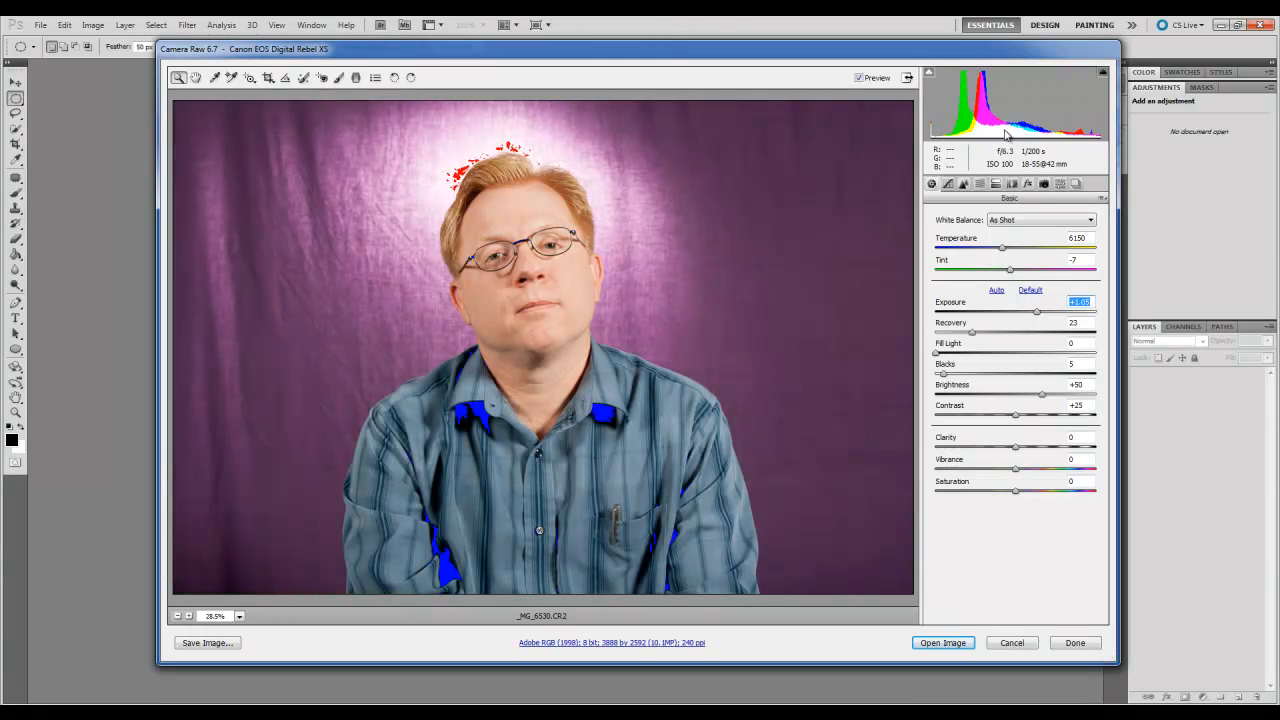
left_click_drag(1037, 315, 968, 318)
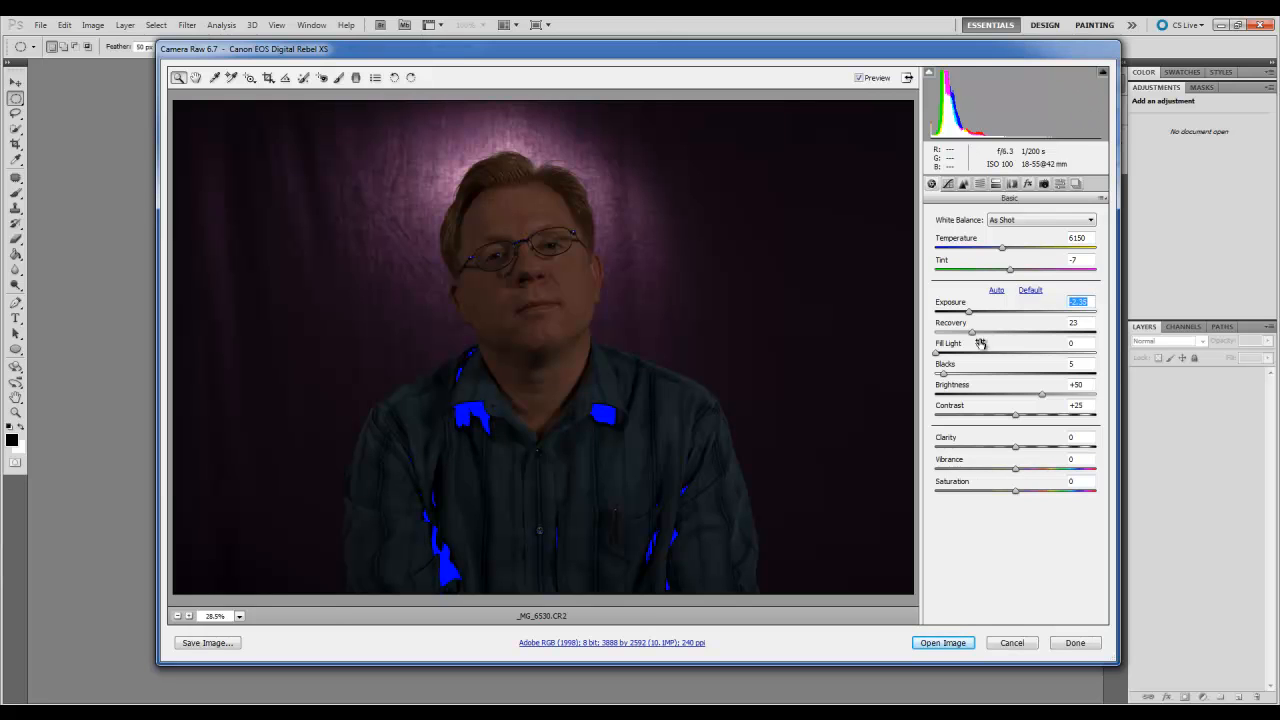
left_click_drag(971, 320, 1024, 321)
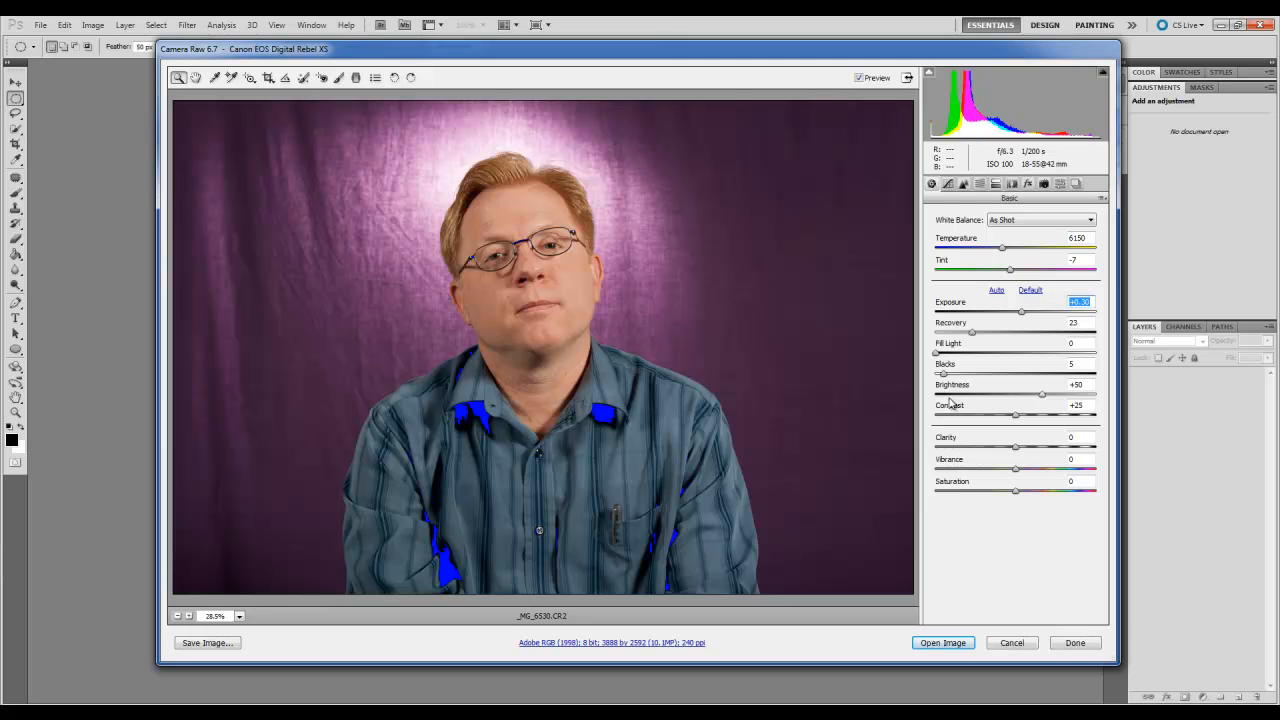
Set Blacks to 1 and try a much stronger Contrast before setting it to +25.
mouse_move(945, 377)
left_mouse_down()
mouse_move(995, 381)
mouse_move(939, 388)
left_mouse_up()
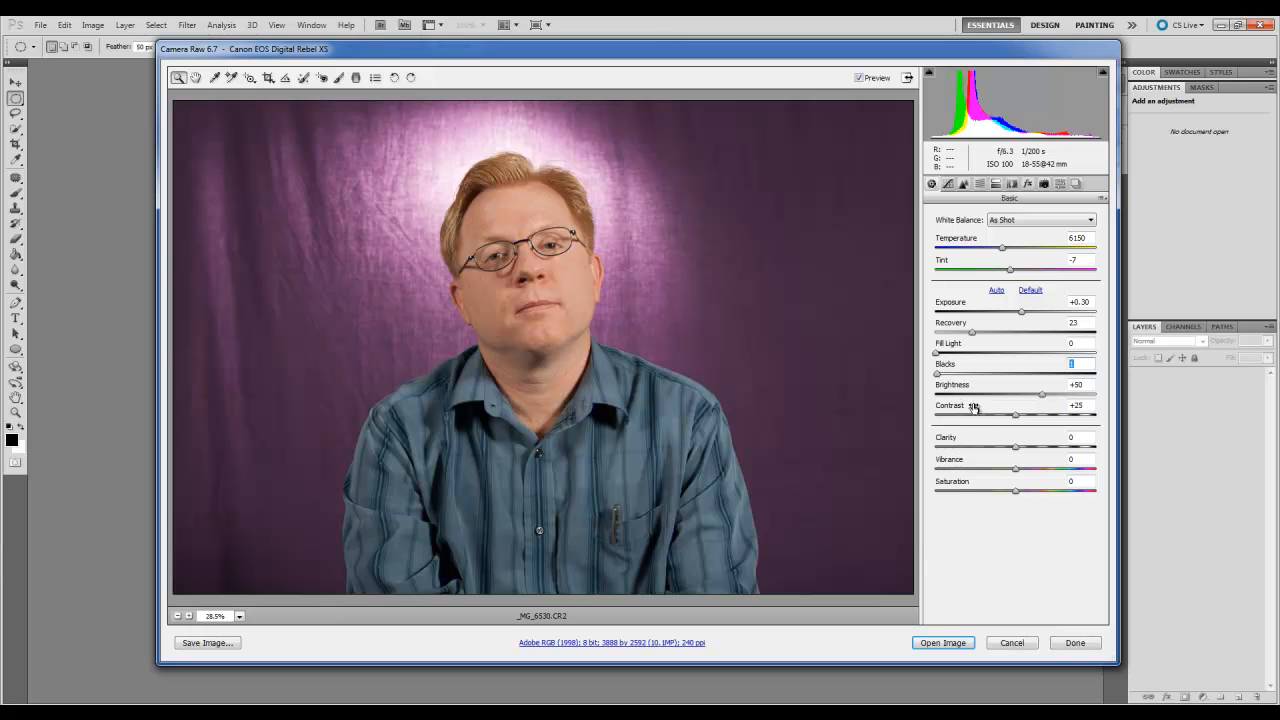
left_click_drag(1016, 415, 1073, 418)
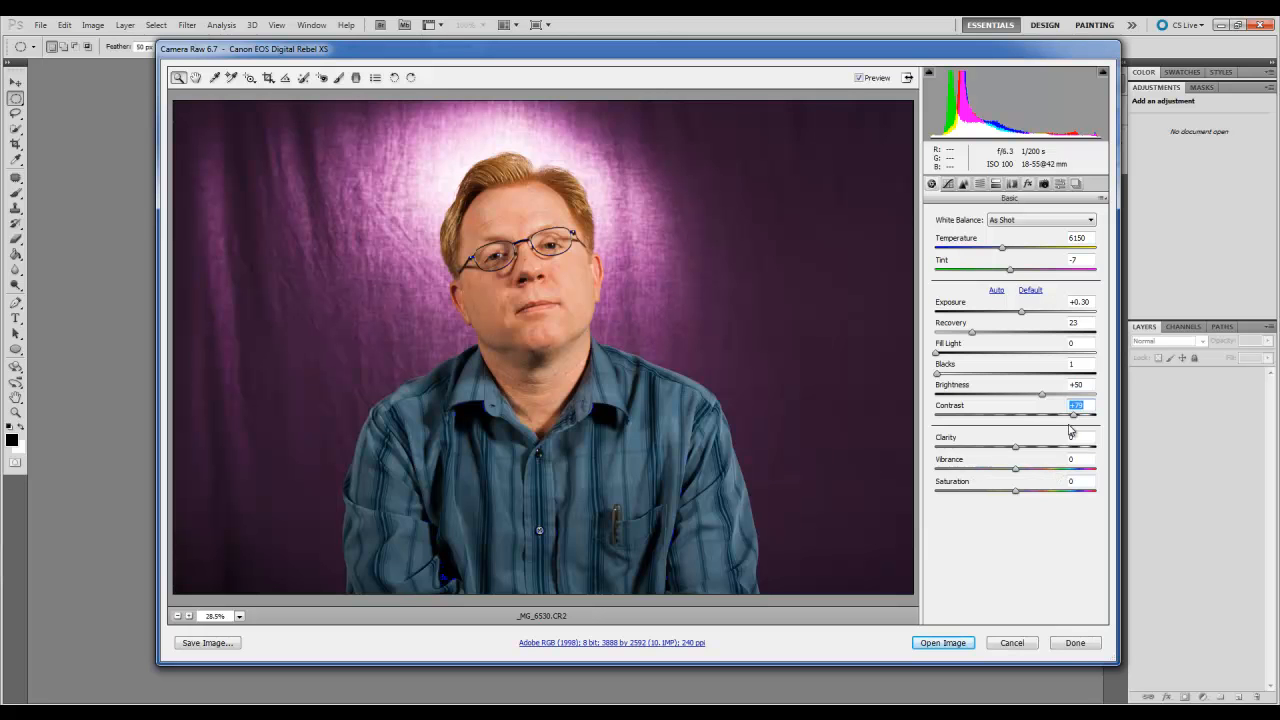
left_click_drag(1073, 420, 1015, 426)
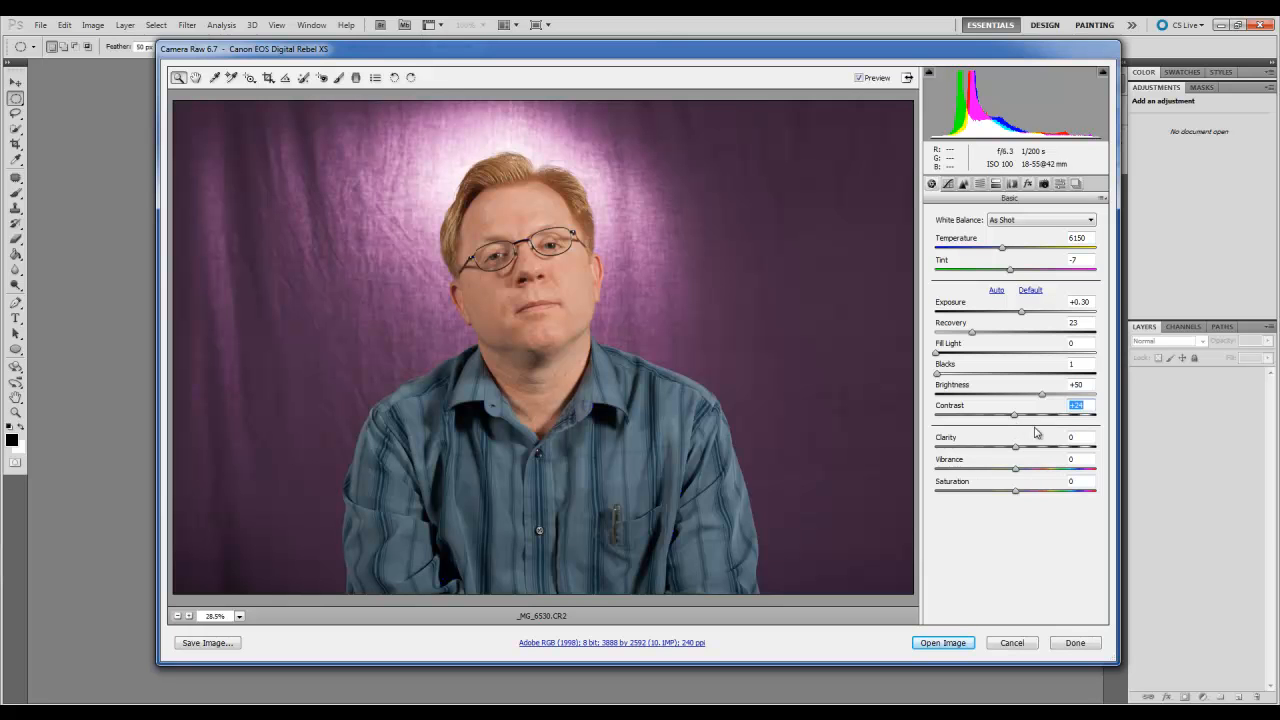
mouse_move(1015, 420)
left_mouse_down()
mouse_move(985, 418)
mouse_move(1033, 420)
mouse_move(1013, 422)
left_mouse_up()
Set the portrait's Saturation to +3 and Vibrance to about +45.
left_click_drag(1015, 472, 1019, 506)
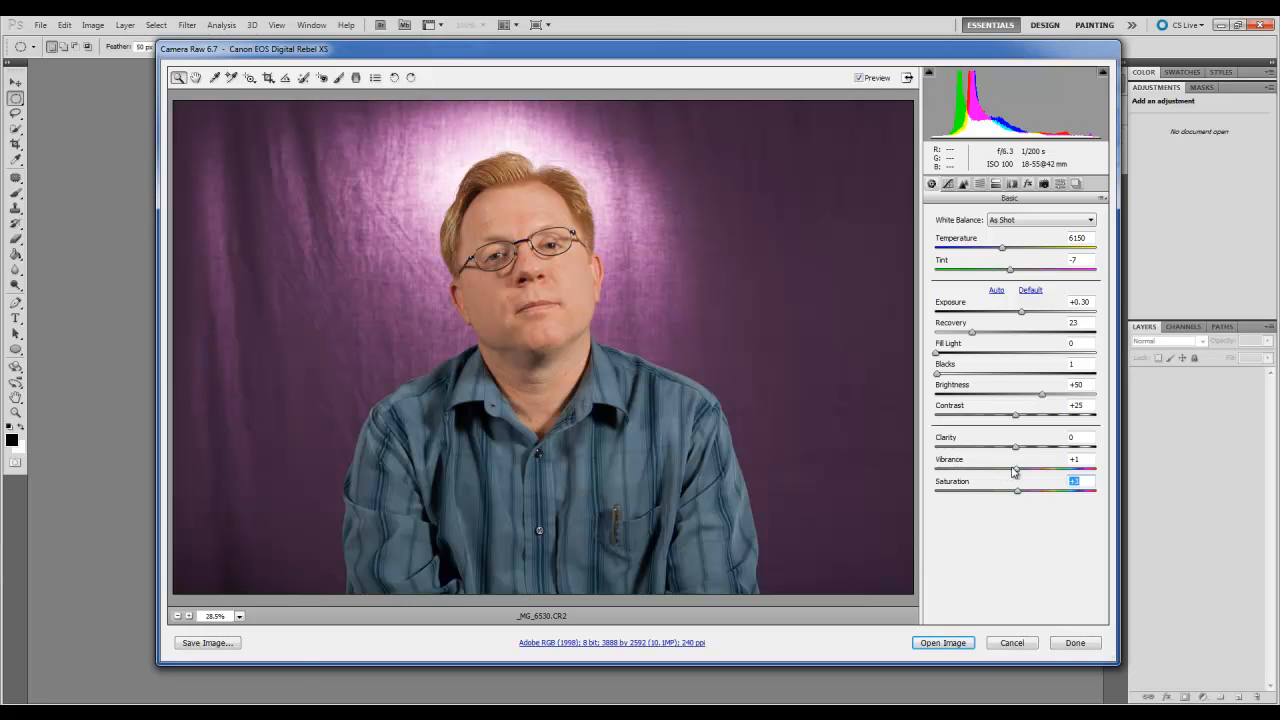
left_click_drag(1018, 474, 1054, 476)
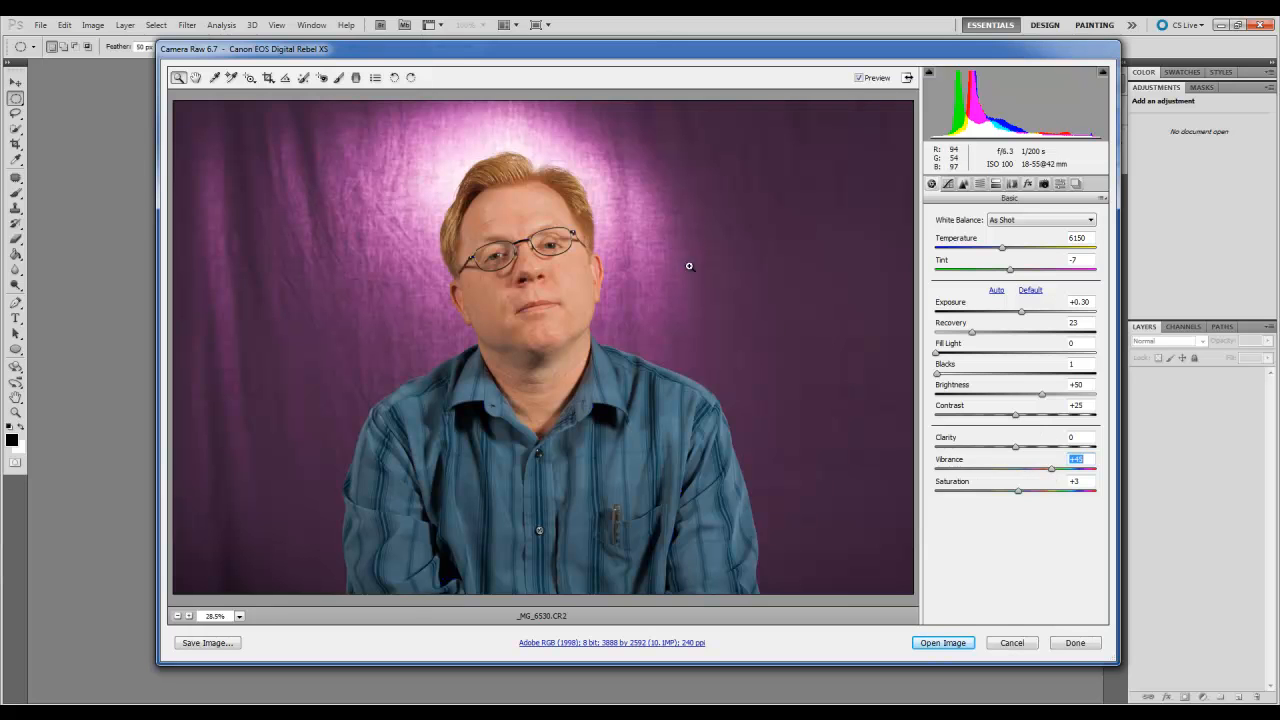
Shape the parametric tone curve with Highlights +36, Lights +11, Darks -10 and Shadows -32.
left_click(948, 184)
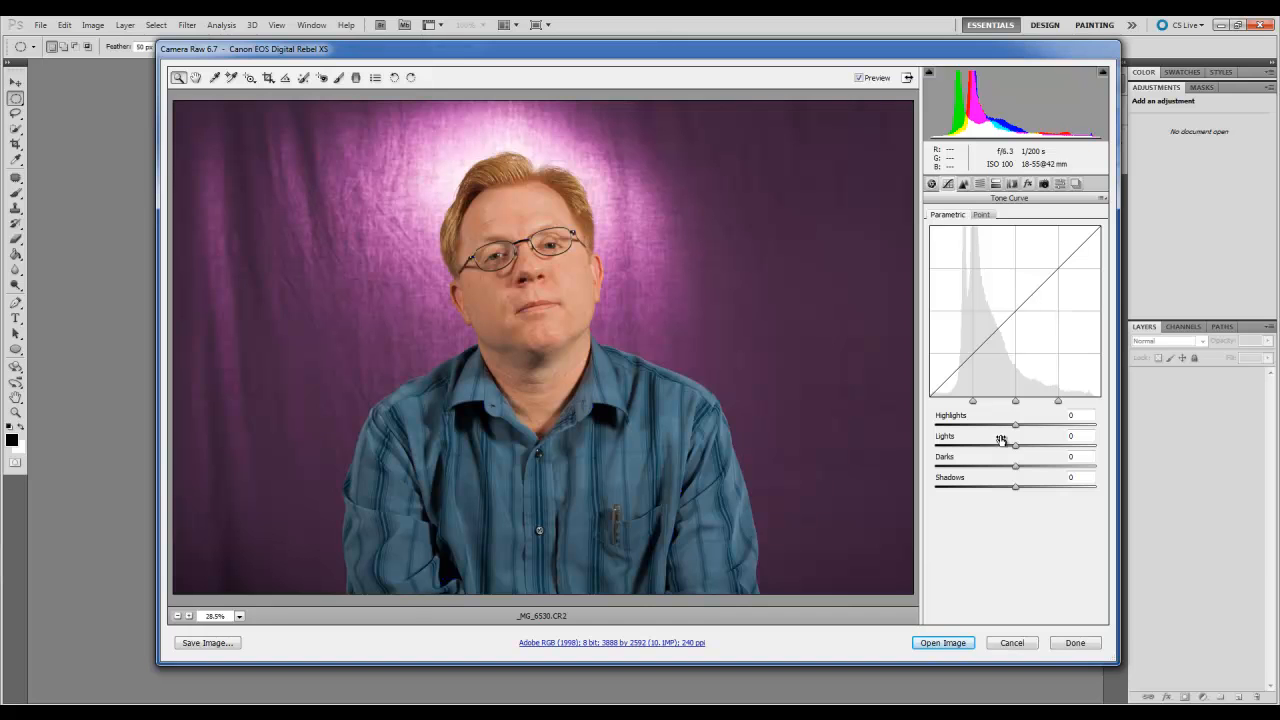
left_click_drag(1016, 427, 1046, 430)
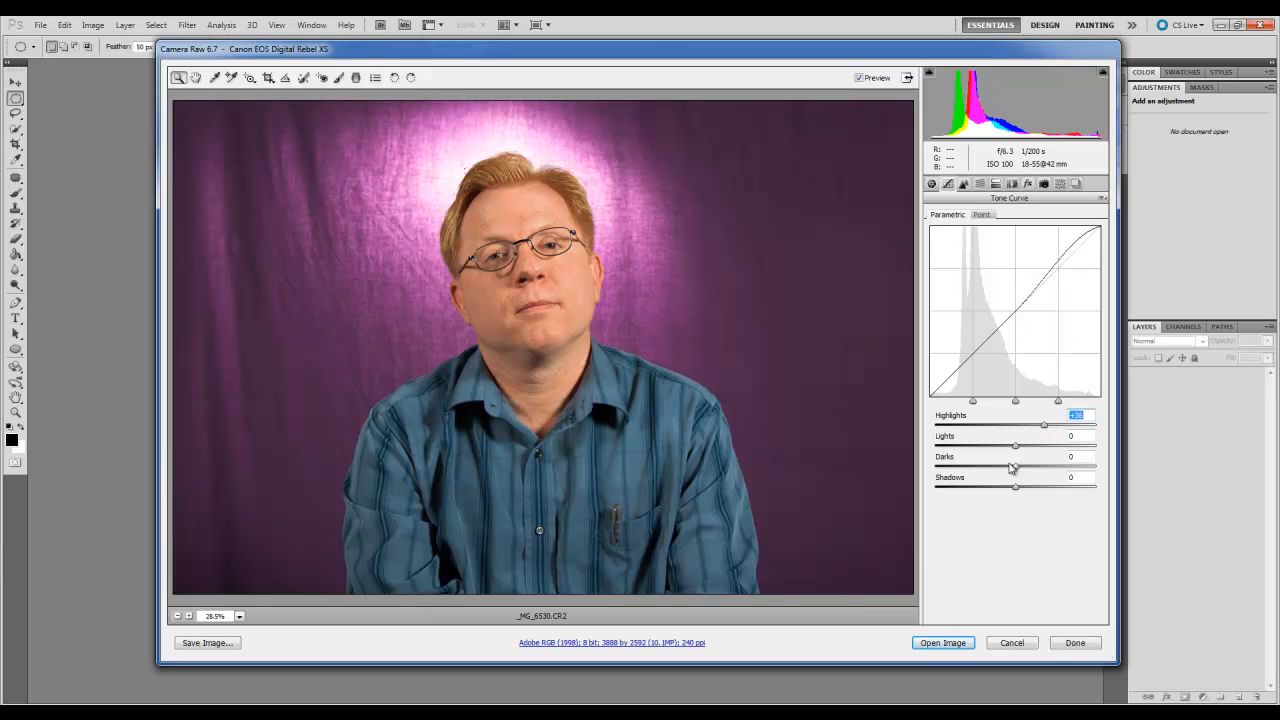
left_click_drag(1016, 488, 992, 492)
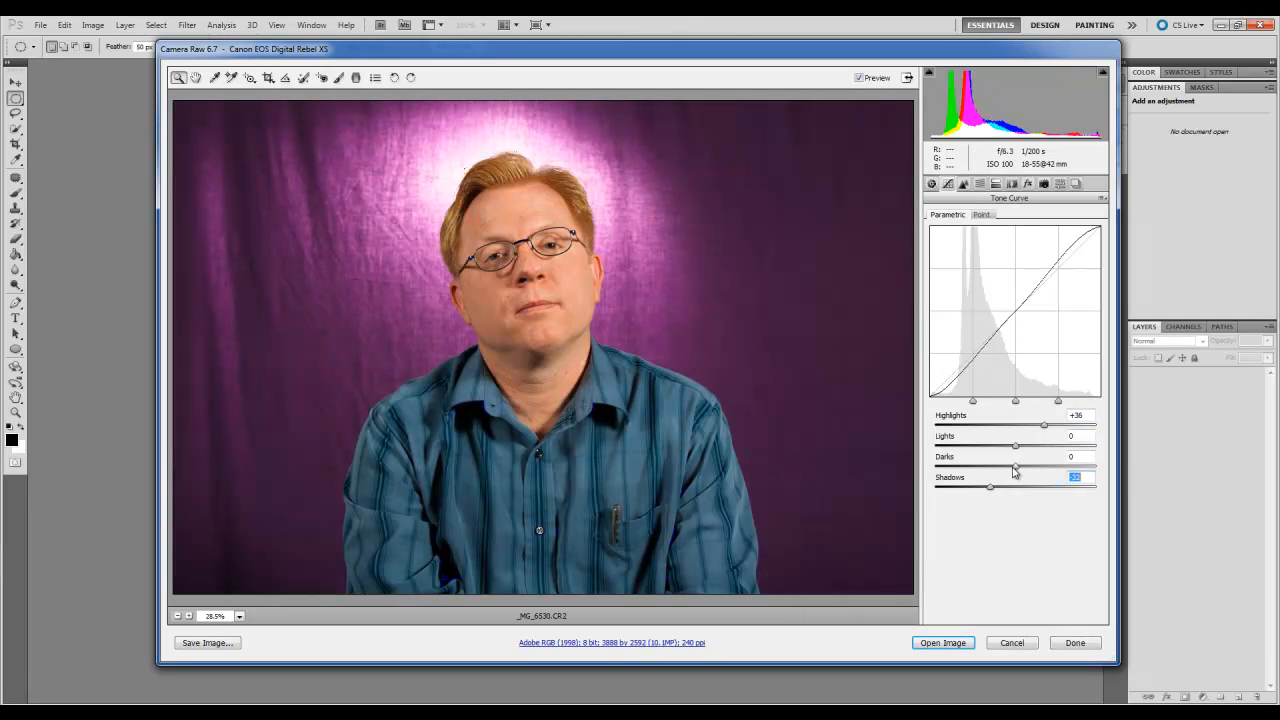
left_click_drag(1016, 468, 1025, 450)
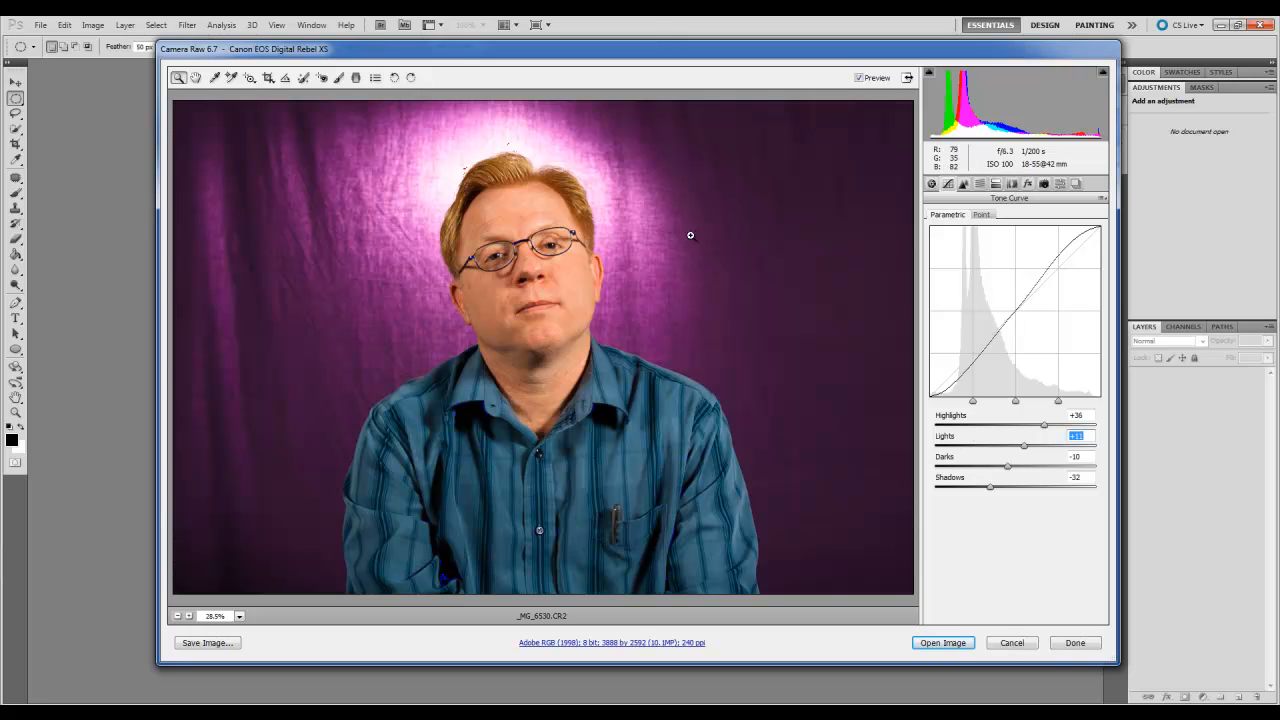
Reduce the Vibrance in the basic adjustments to about +15.
left_click(931, 185)
left_click_drag(1052, 473, 1027, 481)
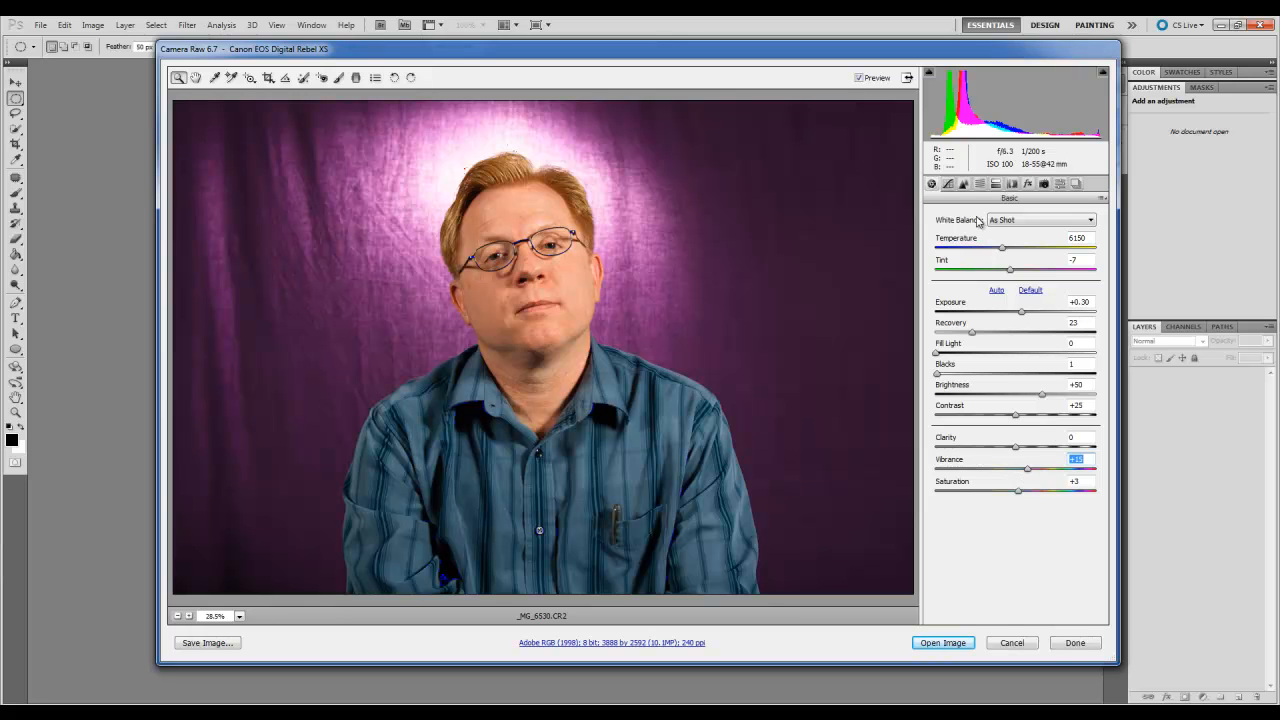
View the point version of the tone curve and return to the parametric version.
left_click(948, 185)
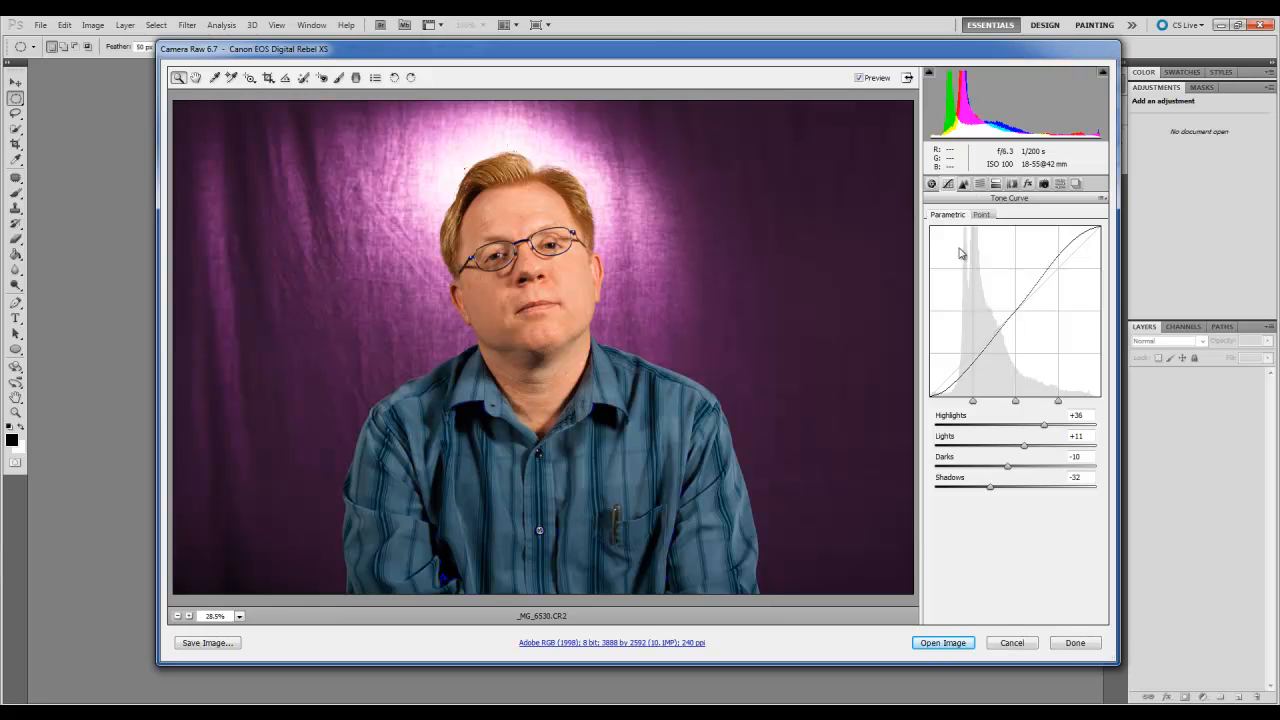
left_click(979, 217)
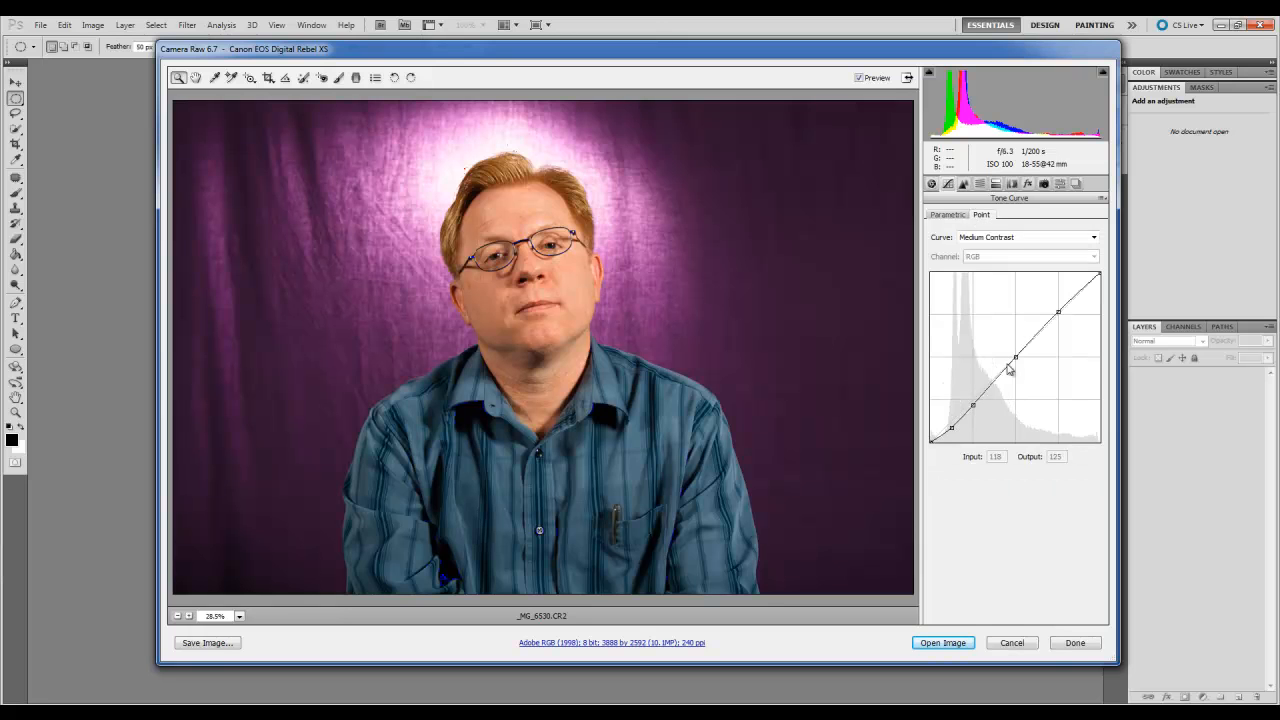
left_click(949, 216)
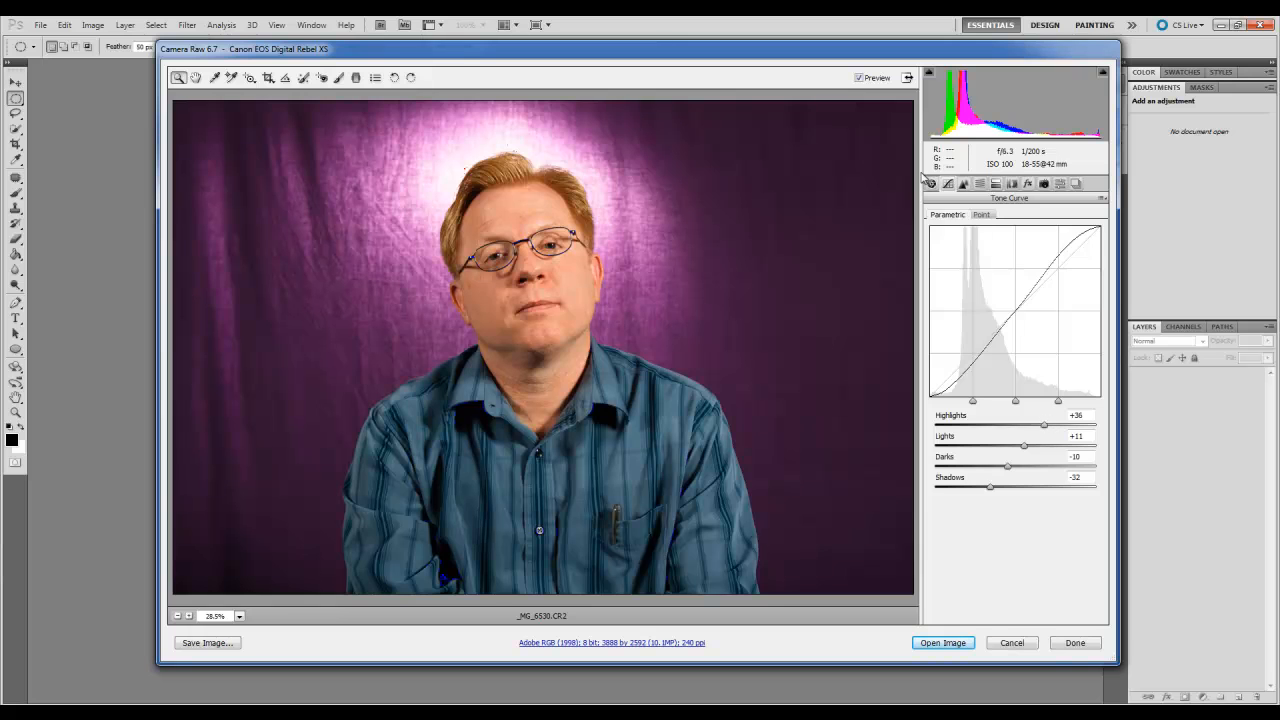
Try exaggerated sharpening on a close-up of the face with Radius 2.2 and Amount 132.
left_click(963, 184)
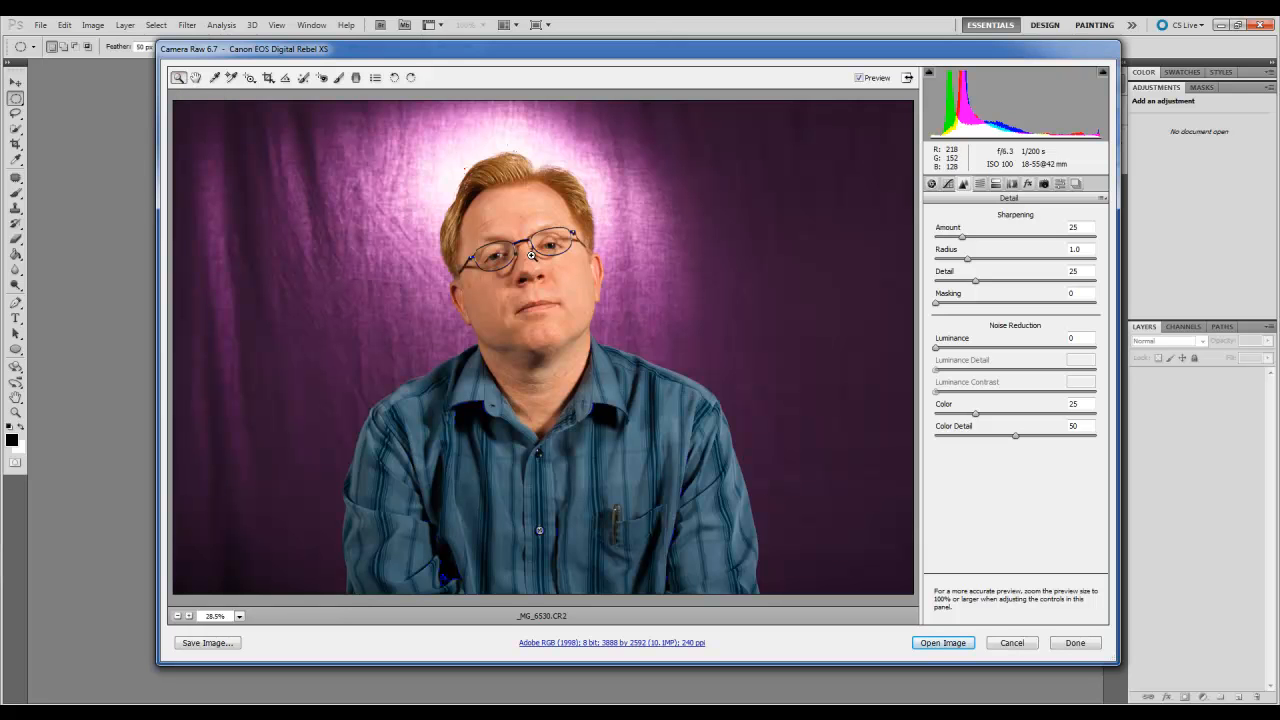
left_click_drag(554, 262, 644, 334)
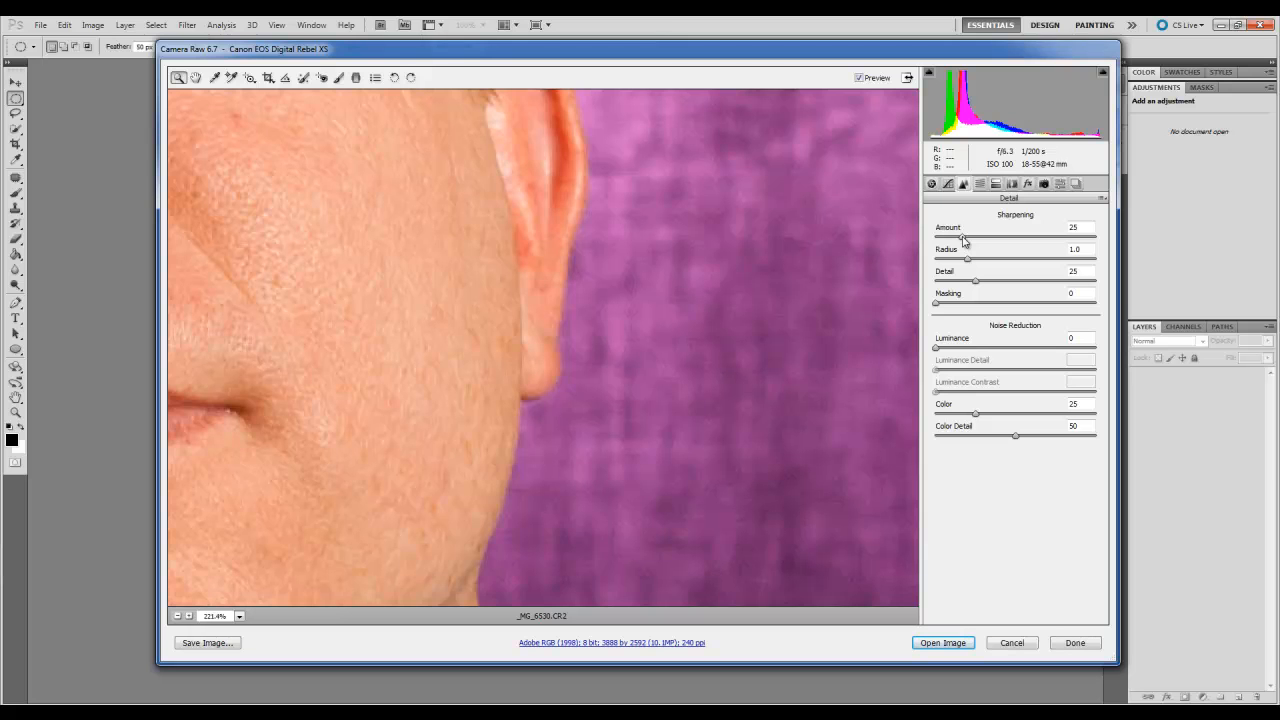
left_click_drag(966, 240, 904, 252)
left_click_drag(956, 252, 962, 252)
left_click_drag(968, 262, 1045, 262)
left_click_drag(967, 240, 1080, 250)
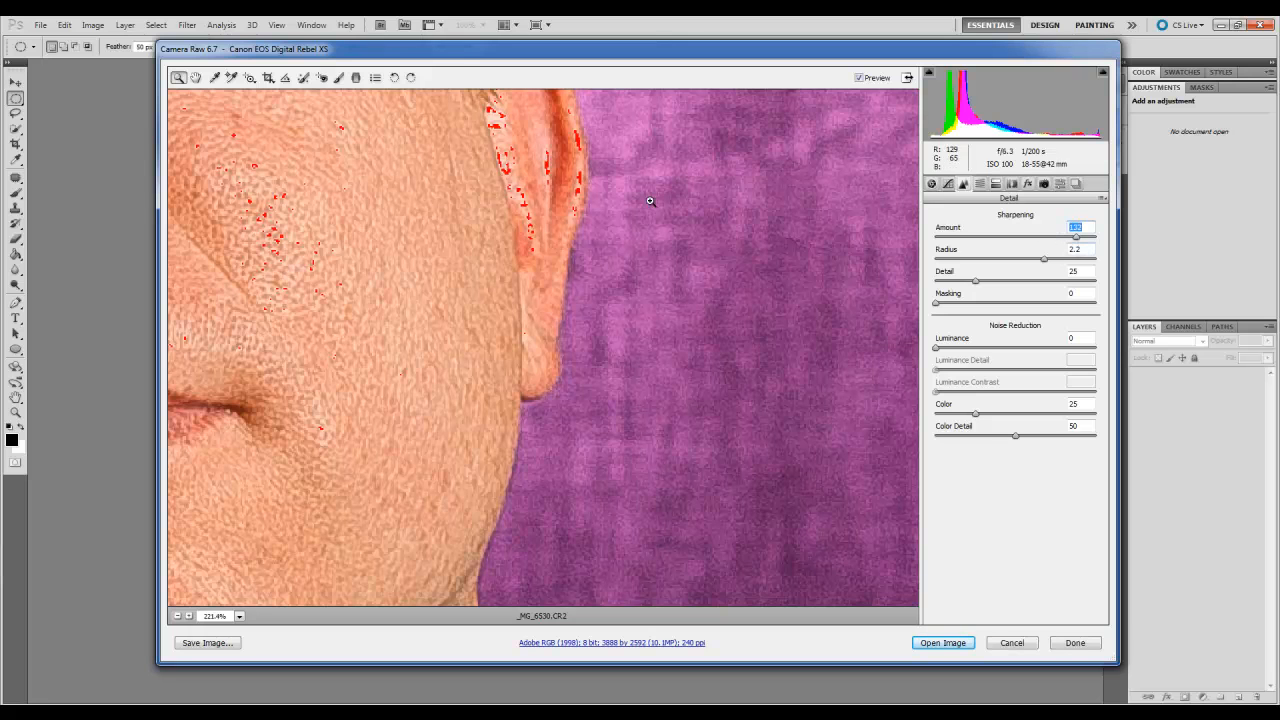
Check the sharpening on the whole face, set its Amount to 24 and lower its Radius.
left_click(428, 316, "alt")
left_click(436, 314, "alt")
left_click(461, 319, "alt")
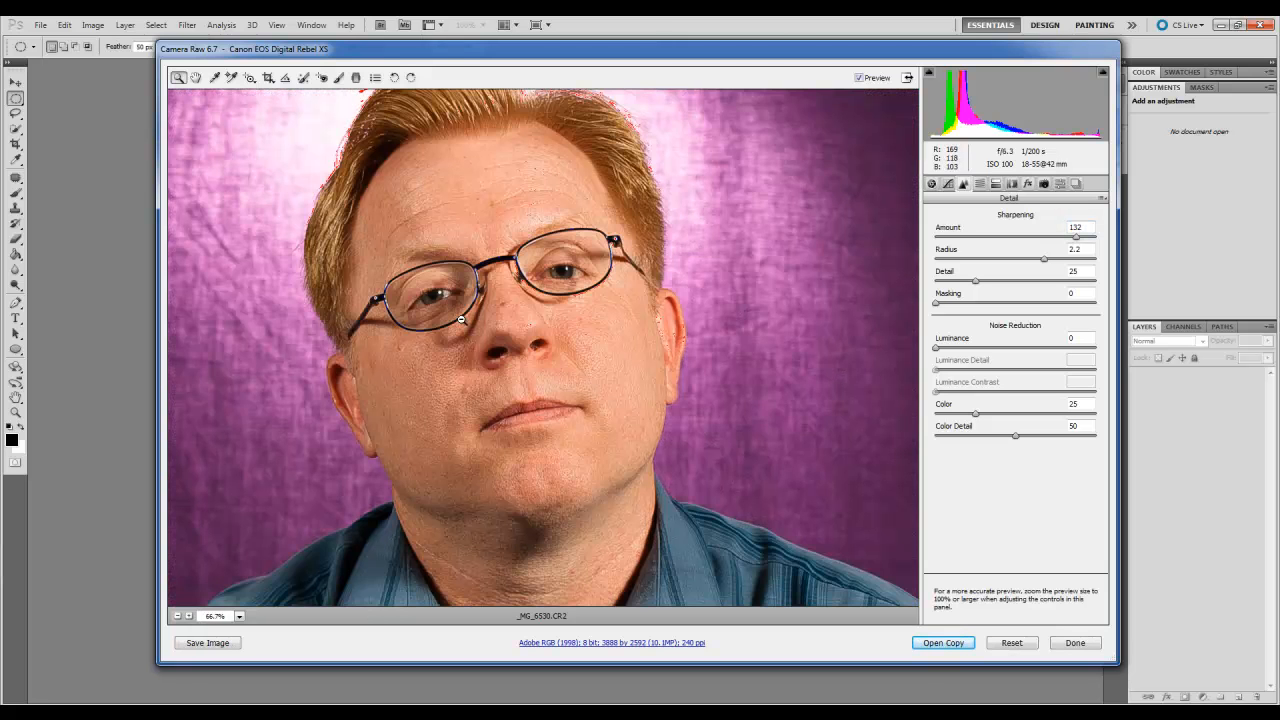
left_click(457, 318, "alt")
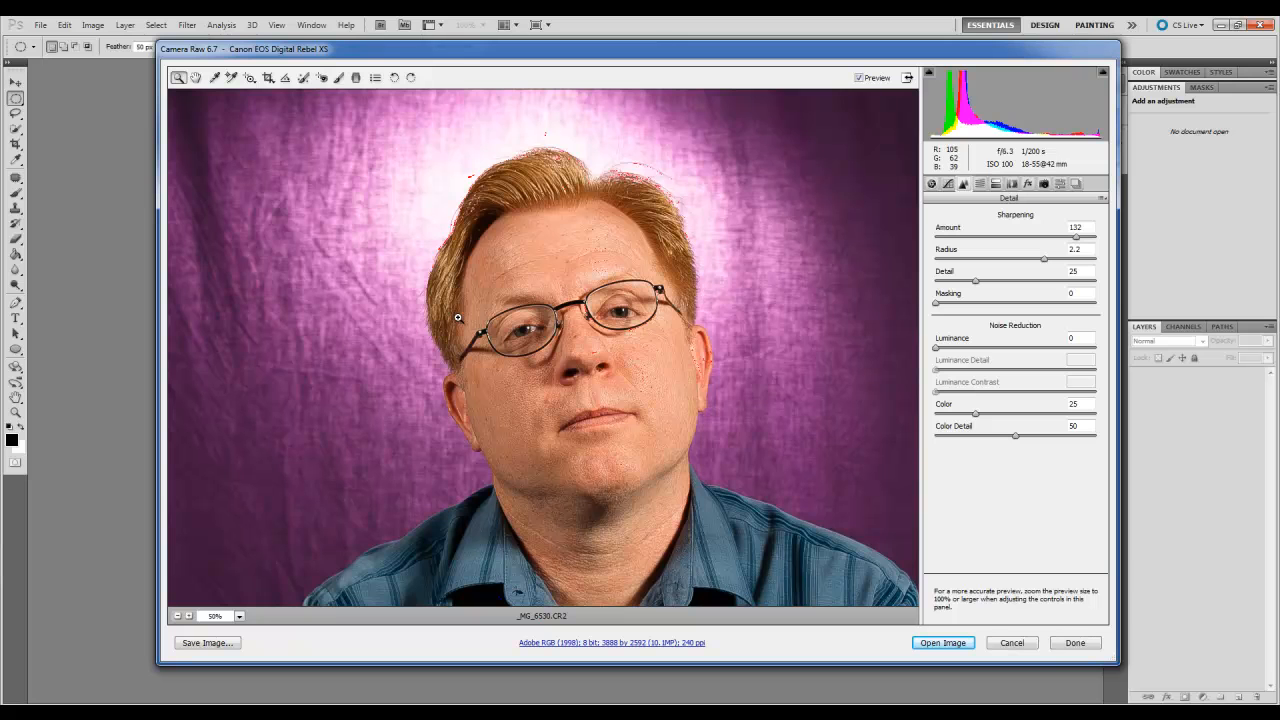
left_click_drag(1076, 240, 962, 250)
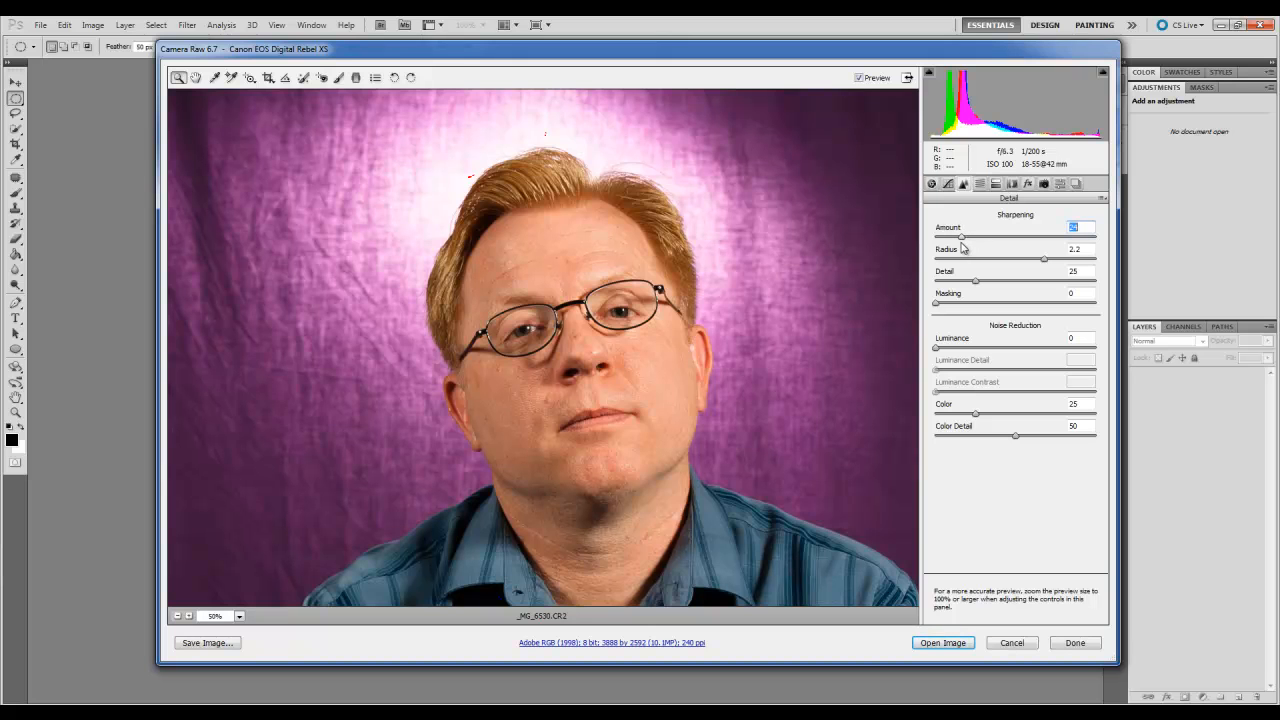
left_click_drag(1044, 262, 958, 262)
Try hue shifts for the reds, purples and aquas in the HSL adjustments.
left_click(980, 184)
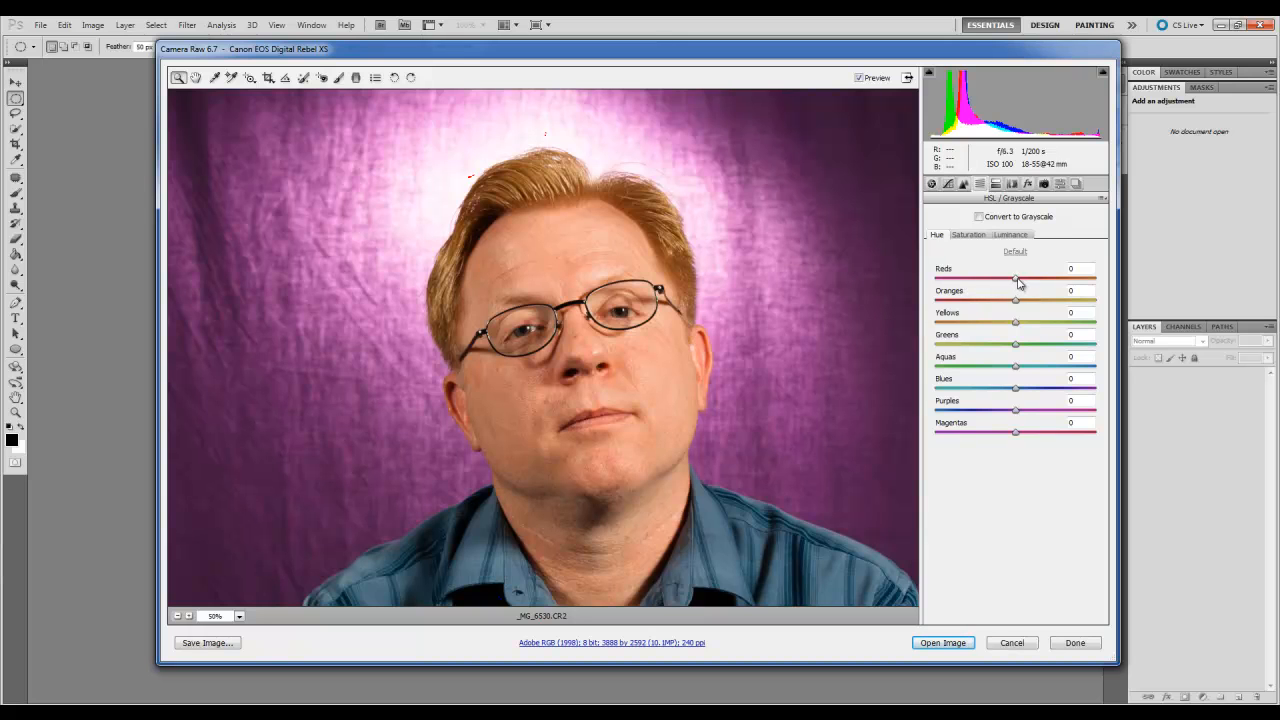
mouse_move(1015, 283)
left_mouse_down()
mouse_move(920, 289)
mouse_move(1136, 284)
mouse_move(923, 304)
mouse_move(1052, 297)
mouse_move(1013, 296)
left_mouse_up()
mouse_move(1015, 413)
left_mouse_down()
mouse_move(914, 423)
mouse_move(1118, 425)
mouse_move(945, 428)
mouse_move(1015, 427)
left_mouse_up()
left_click_drag(1015, 367, 1017, 409)
Try the Blues saturation at -100 and +100, and return it to 0.
left_click(969, 236)
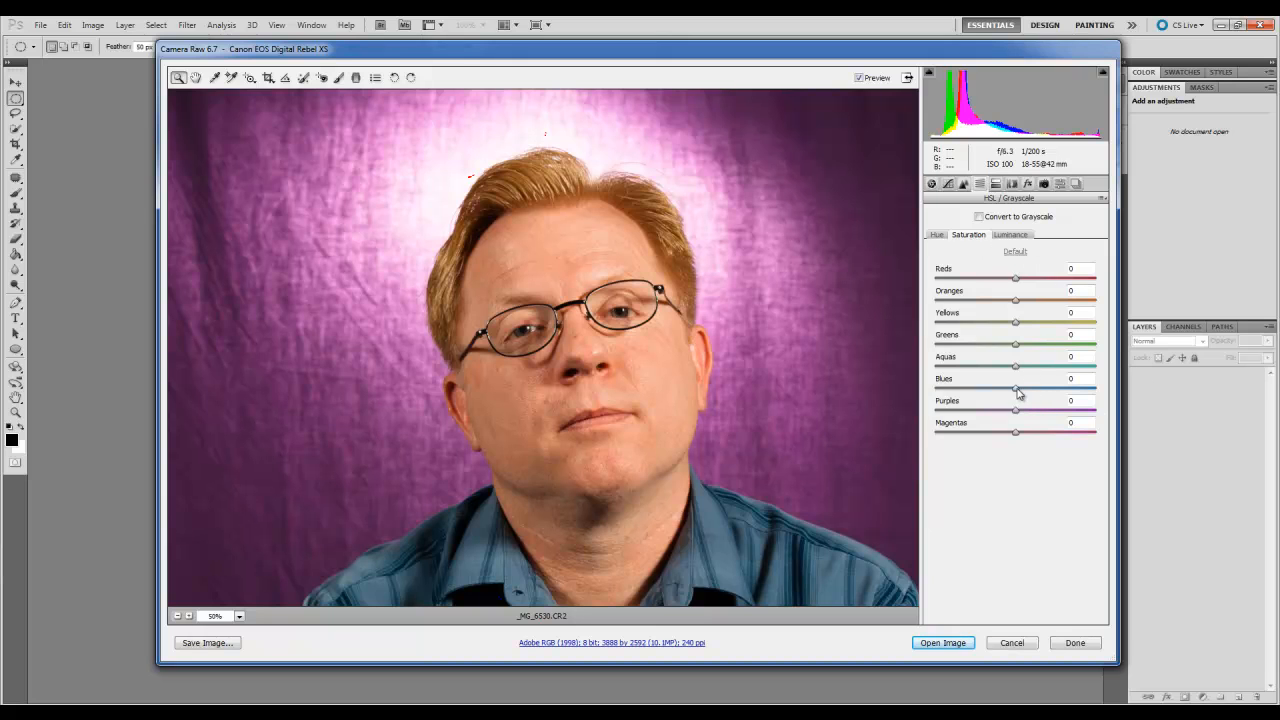
left_click_drag(1016, 390, 901, 398)
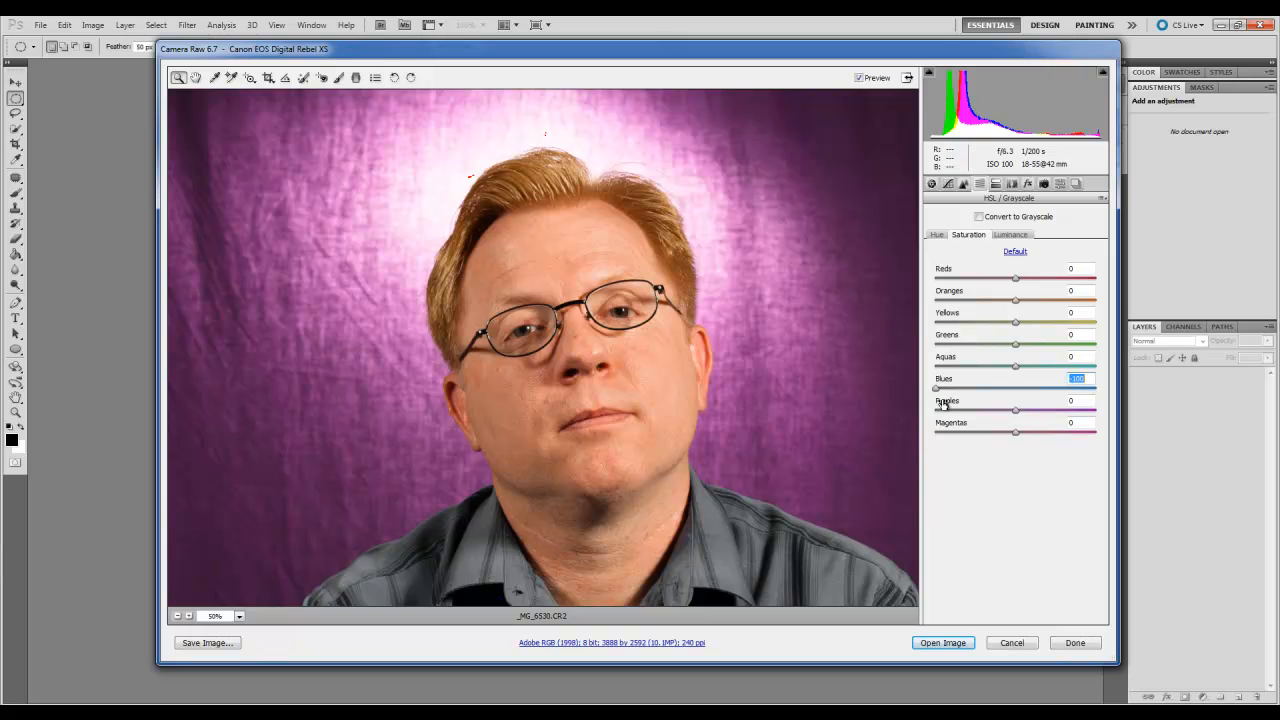
left_click_drag(938, 390, 1101, 395)
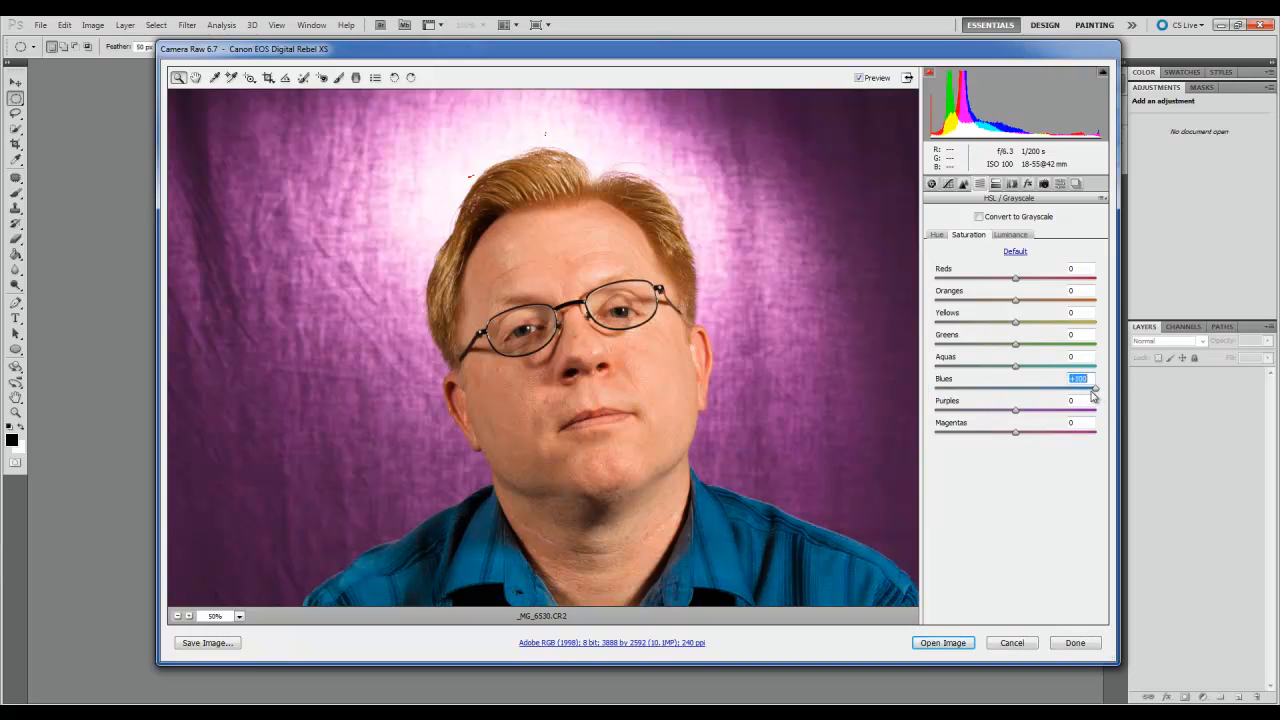
left_click_drag(1097, 390, 1093, 390)
double_click(1094, 391)
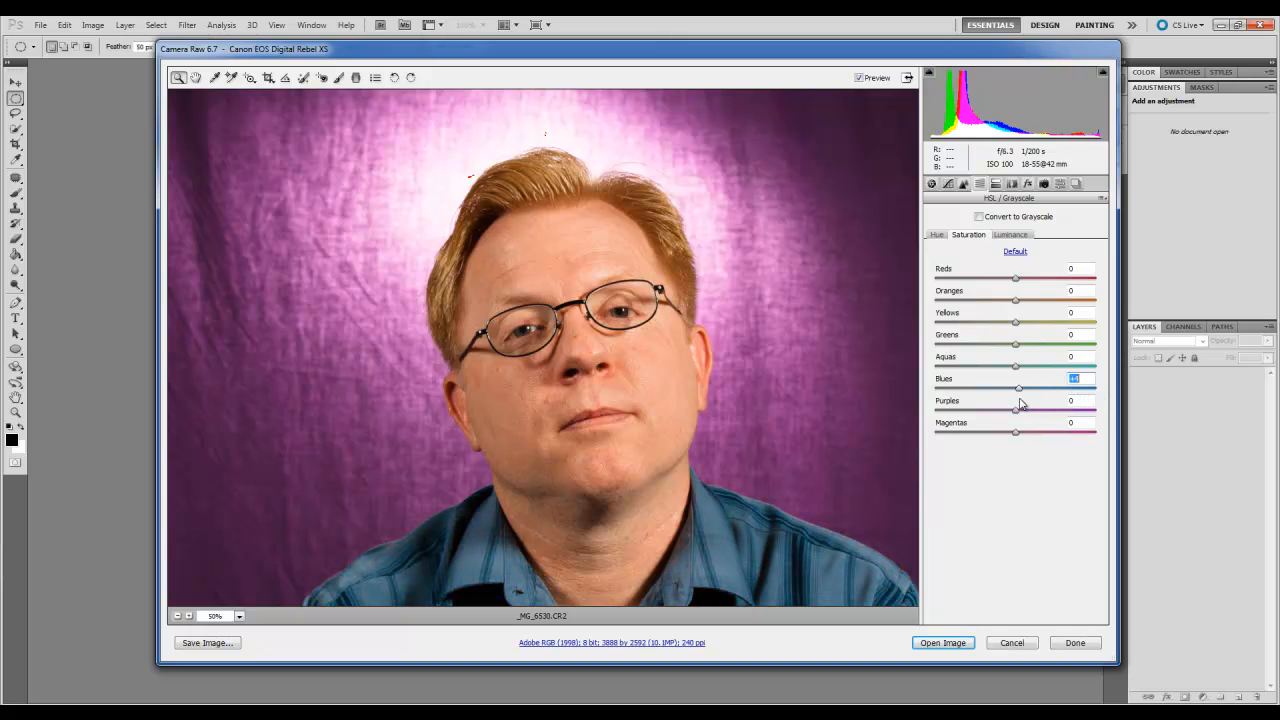
mouse_move(1016, 399)
left_mouse_down()
mouse_move(1066, 399)
mouse_move(1017, 406)
left_mouse_up()
Try the Purples saturation at -100, return it to 0, and test the Oranges saturation.
left_click_drag(1016, 412, 920, 420)
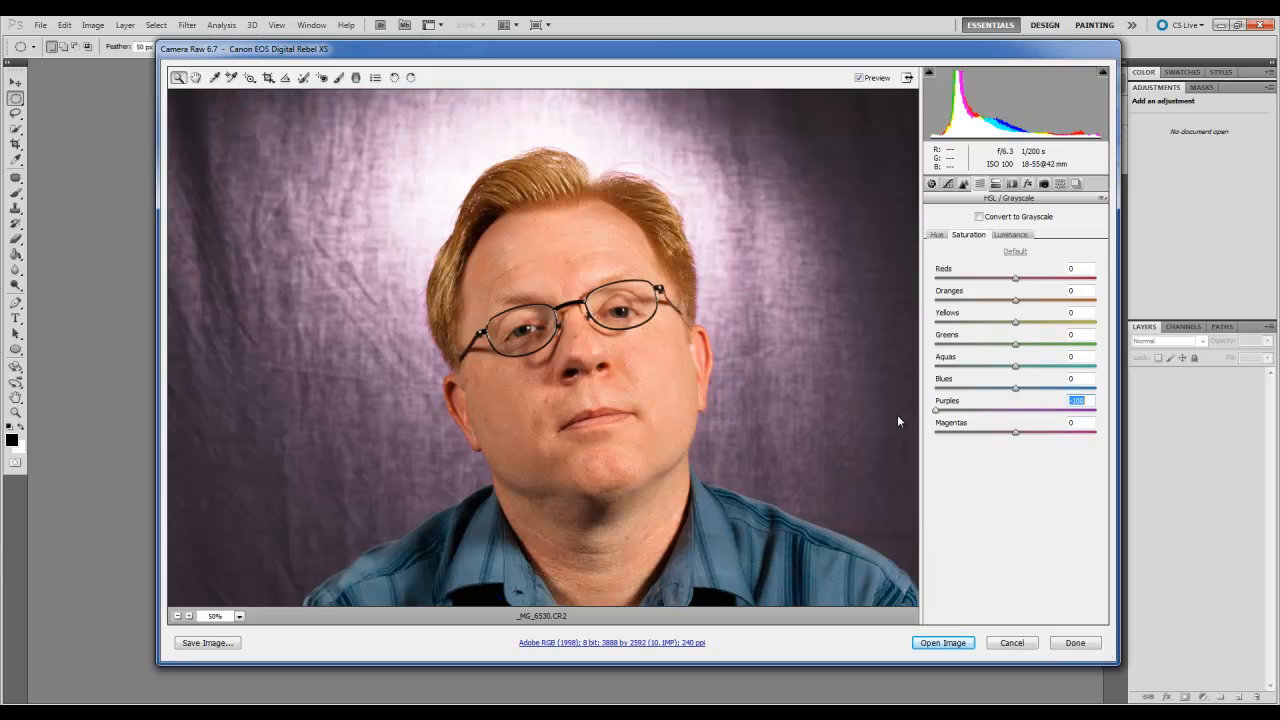
left_click_drag(936, 411, 1018, 422)
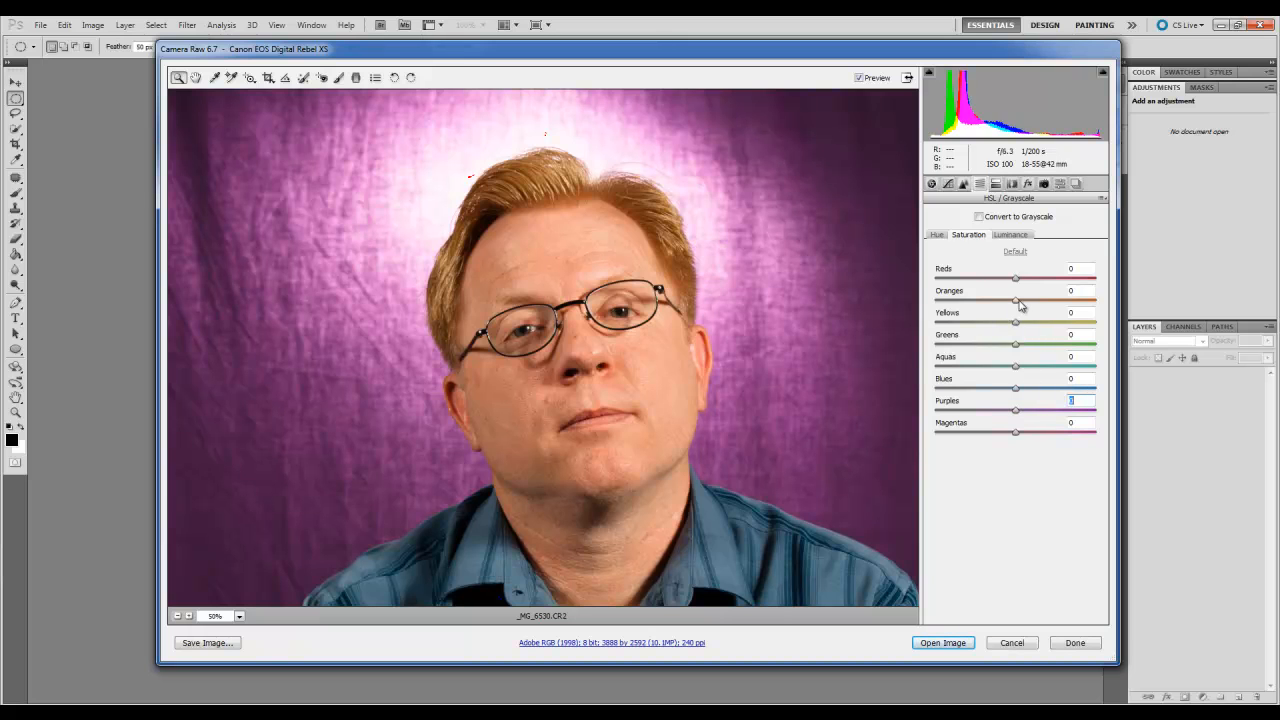
mouse_move(1015, 305)
left_mouse_down()
mouse_move(907, 315)
mouse_move(1014, 300)
mouse_move(1016, 312)
left_mouse_up()
Try lowering the Purples luminance in the HSL adjustments, restore it, and test the Oranges luminance.
left_click(996, 184)
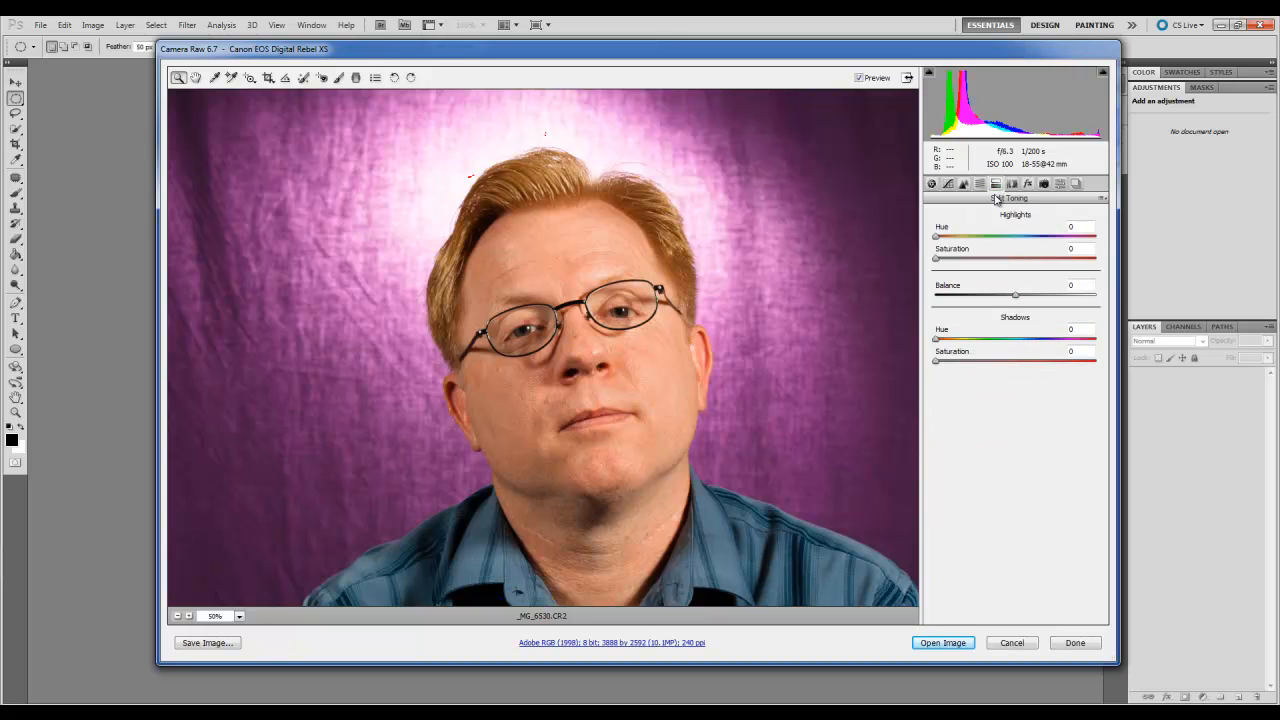
left_click(980, 184)
left_click(1005, 236)
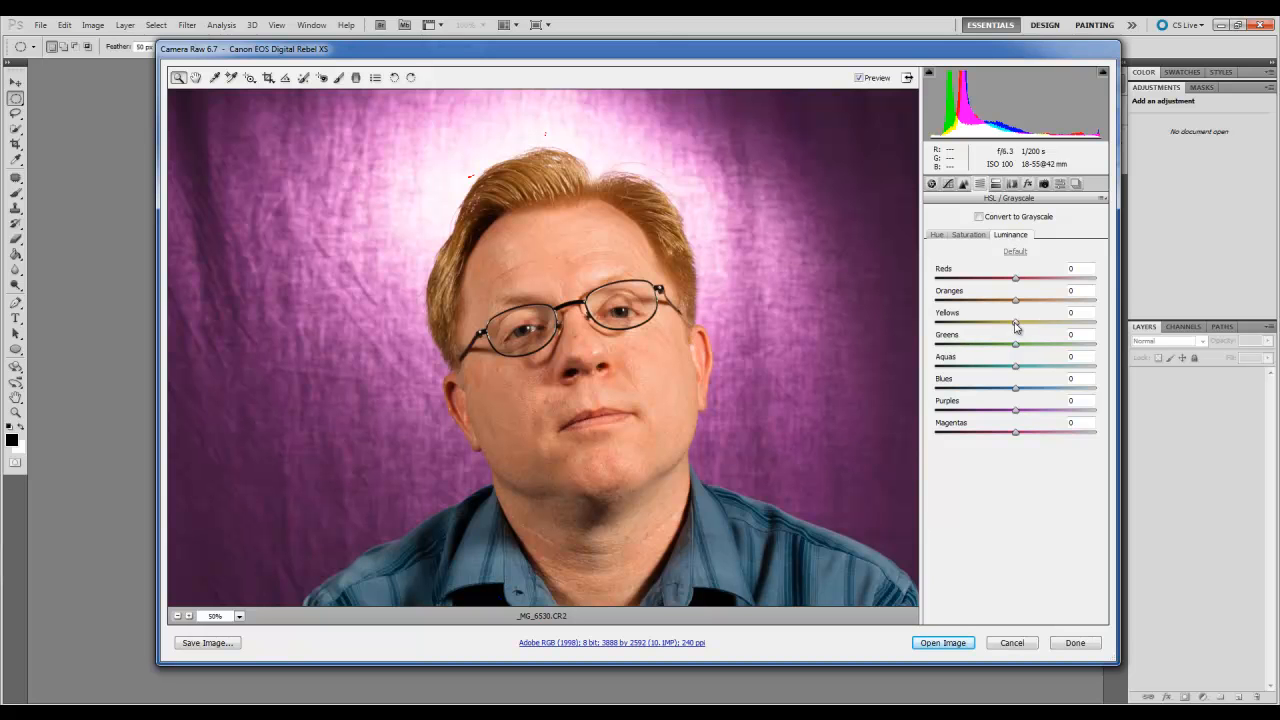
left_click_drag(1016, 411, 921, 396)
left_click_drag(1007, 395, 1017, 395)
mouse_move(1016, 303)
left_mouse_down()
mouse_move(1060, 303)
mouse_move(921, 318)
mouse_move(1014, 316)
left_mouse_up()
Try the manual lens corrections for distortion, vertical and horizontal perspective, rotation and scale, returning each to its default.
left_click(996, 184)
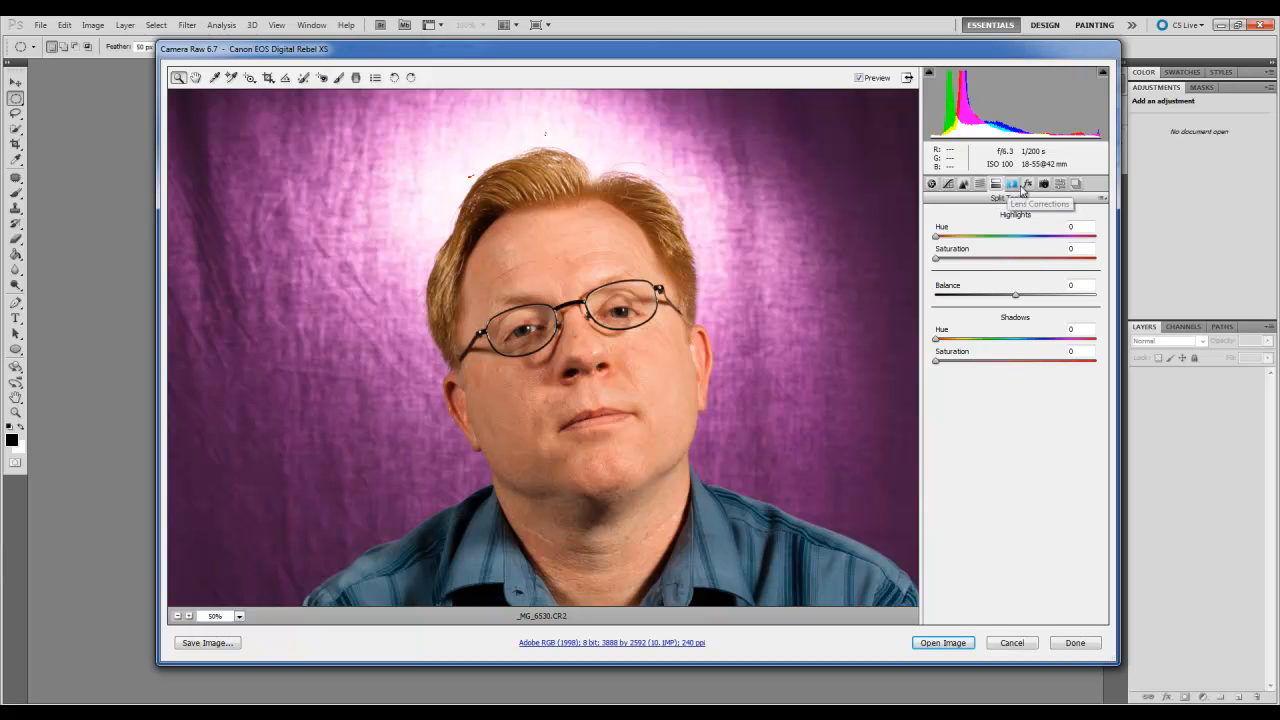
left_click(1013, 186)
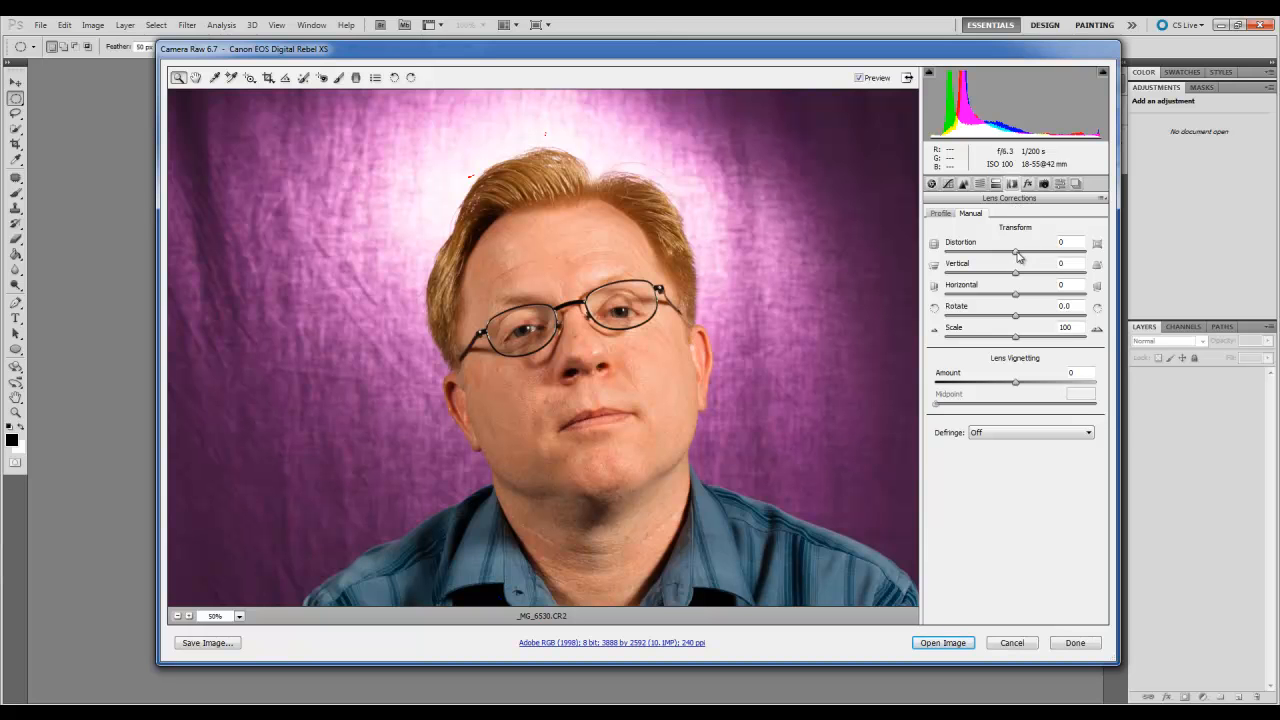
mouse_move(1017, 256)
left_mouse_down()
mouse_move(1006, 260)
mouse_move(1090, 263)
mouse_move(1018, 268)
left_mouse_up()
mouse_move(1018, 268)
left_mouse_down()
mouse_move(1054, 277)
mouse_move(963, 280)
mouse_move(1015, 285)
left_mouse_up()
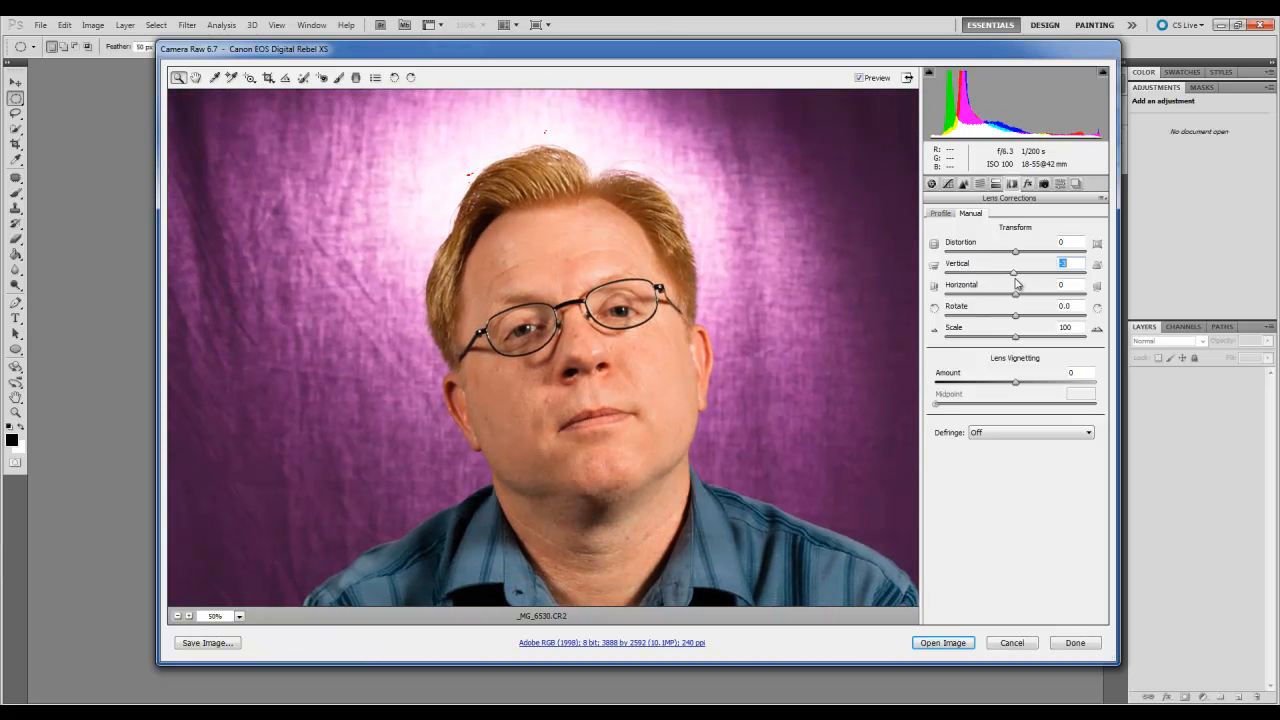
left_click_drag(1017, 294, 1018, 341)
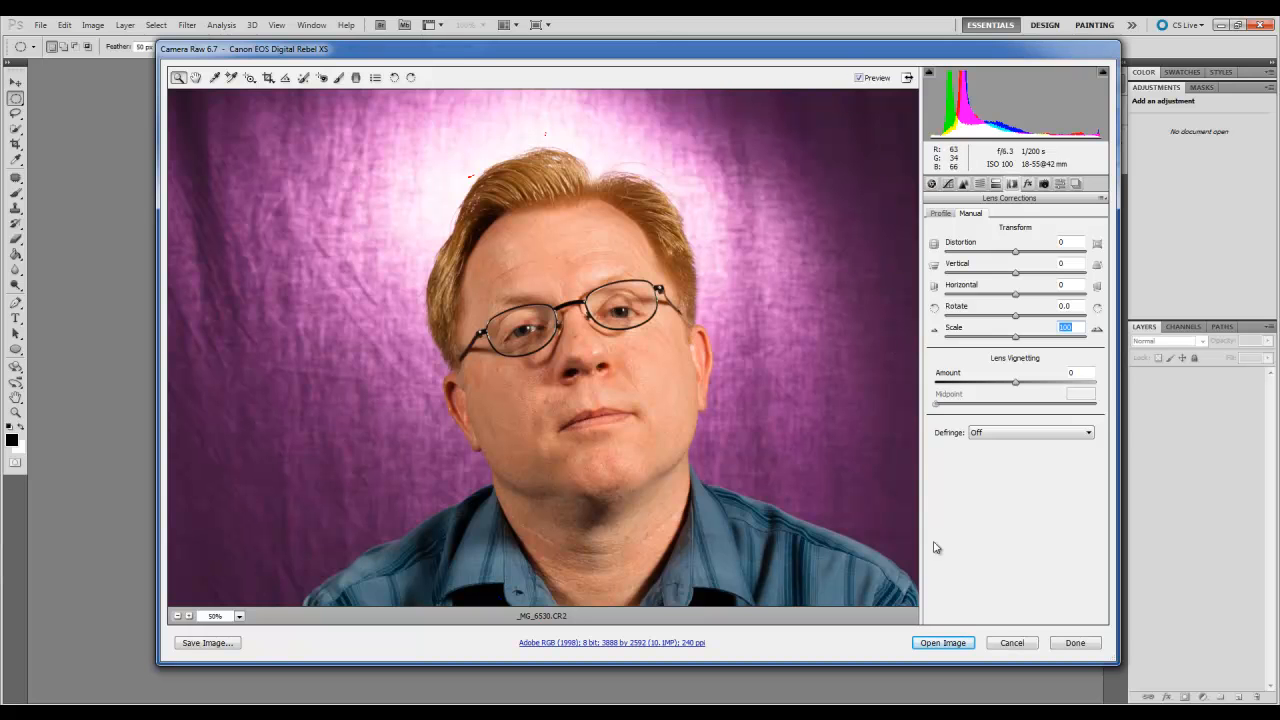
Try Lens Vignetting with an Amount of -100 and different midpoints, and return the Amount to 0.
left_click_drag(1017, 387, 930, 399)
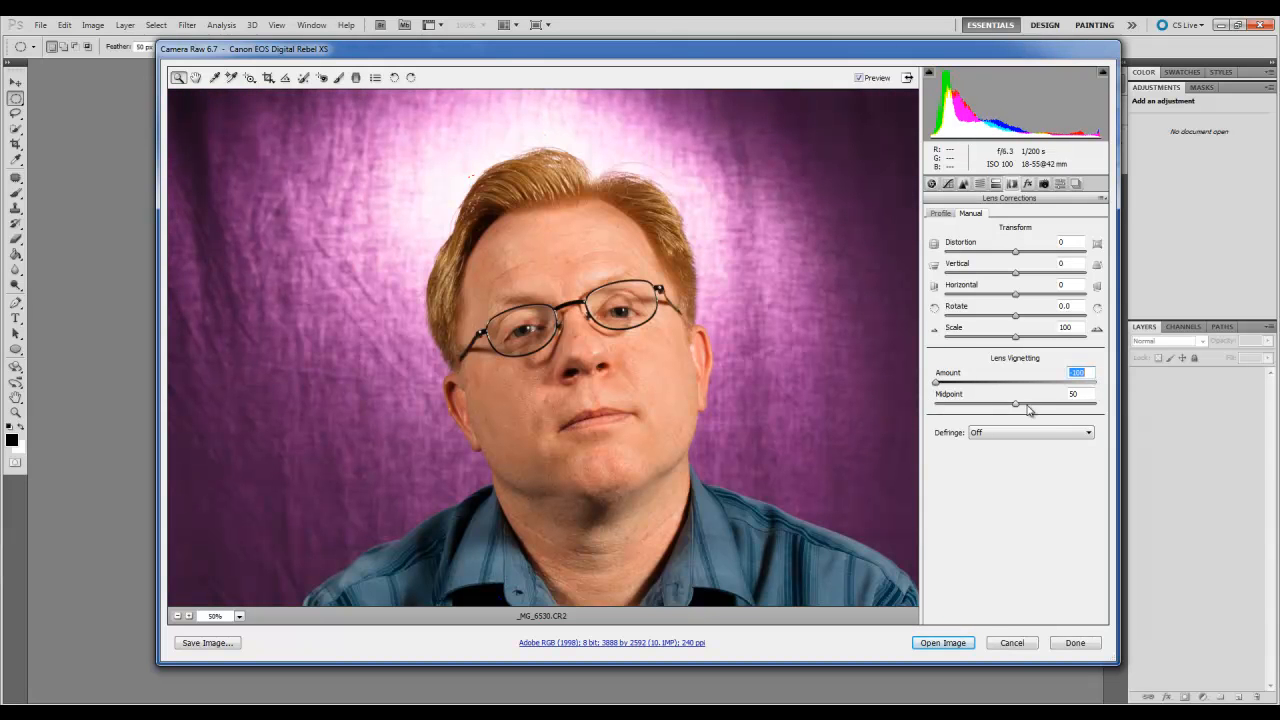
mouse_move(1017, 407)
left_mouse_down()
mouse_move(1073, 408)
mouse_move(932, 410)
mouse_move(962, 421)
mouse_move(937, 421)
mouse_move(1129, 418)
mouse_move(992, 418)
mouse_move(1018, 412)
left_mouse_up()
left_click_drag(934, 382, 1016, 384)
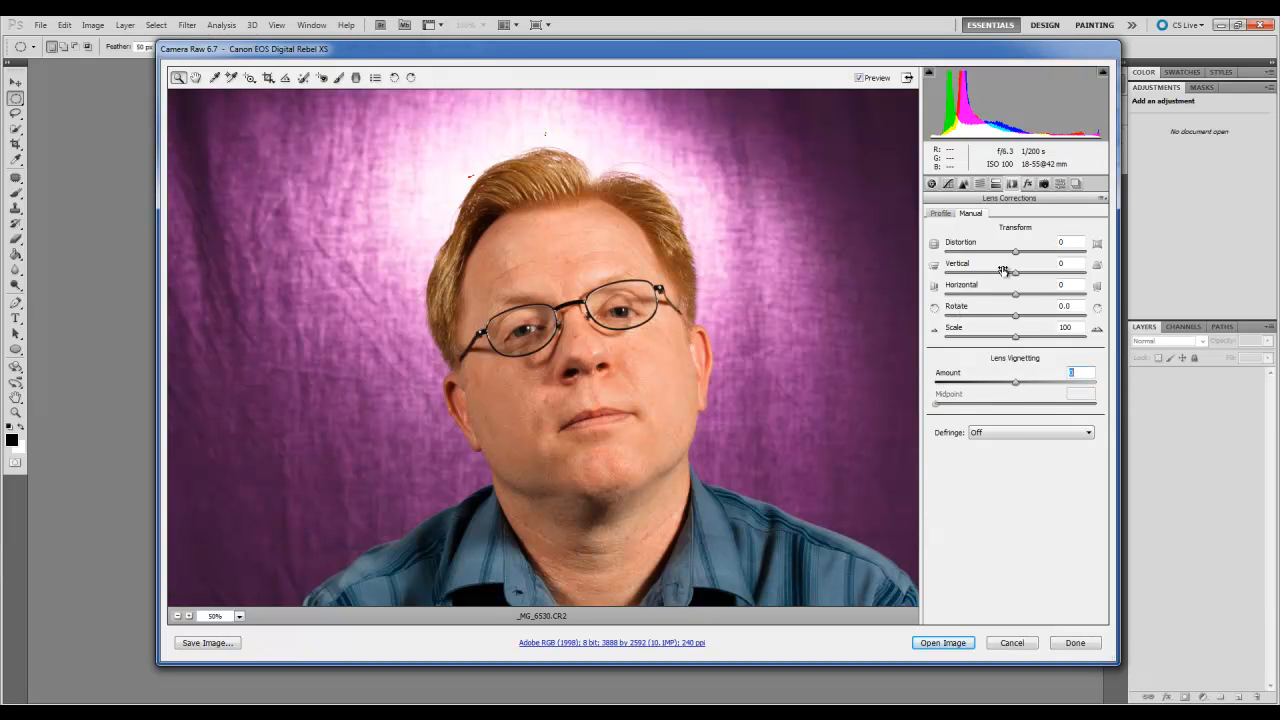
Add a Highlight Priority post-crop vignette with Amount -72, Midpoint 27, Roundness -8, Feather 72 and Highlights 0.
left_click(1029, 186)
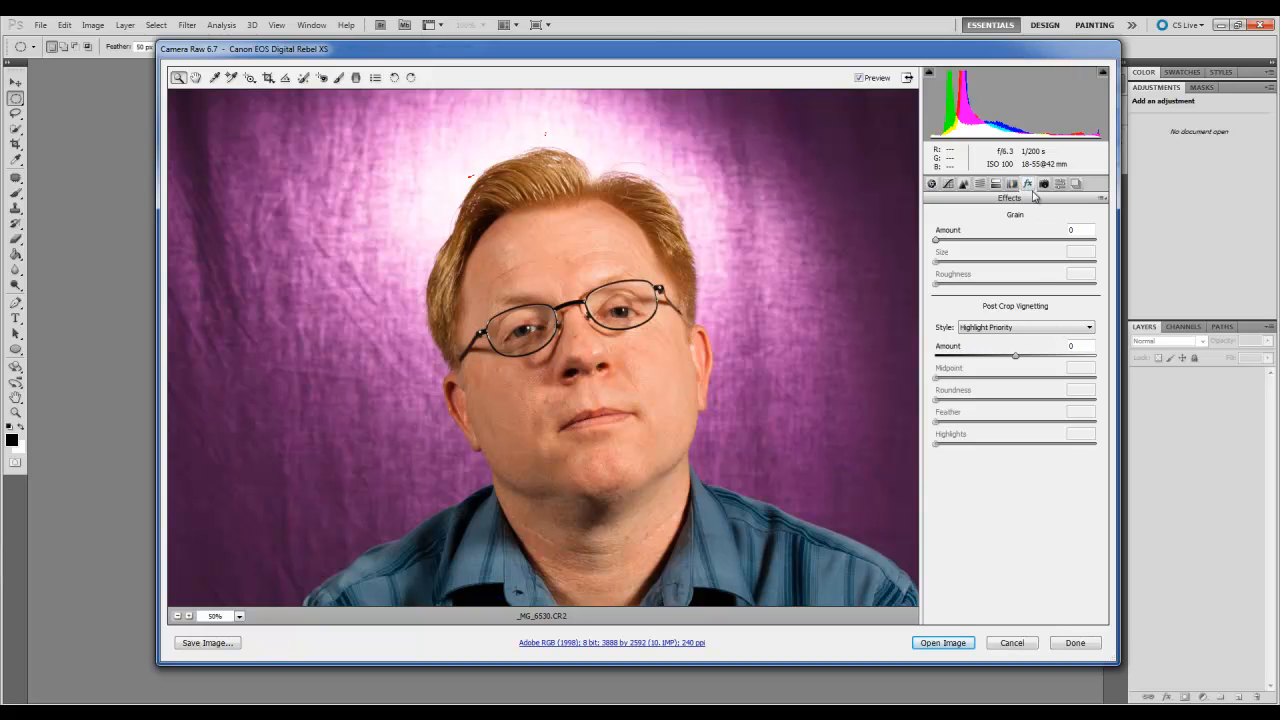
left_click_drag(1015, 358, 1050, 426)
left_click_drag(945, 442, 922, 456)
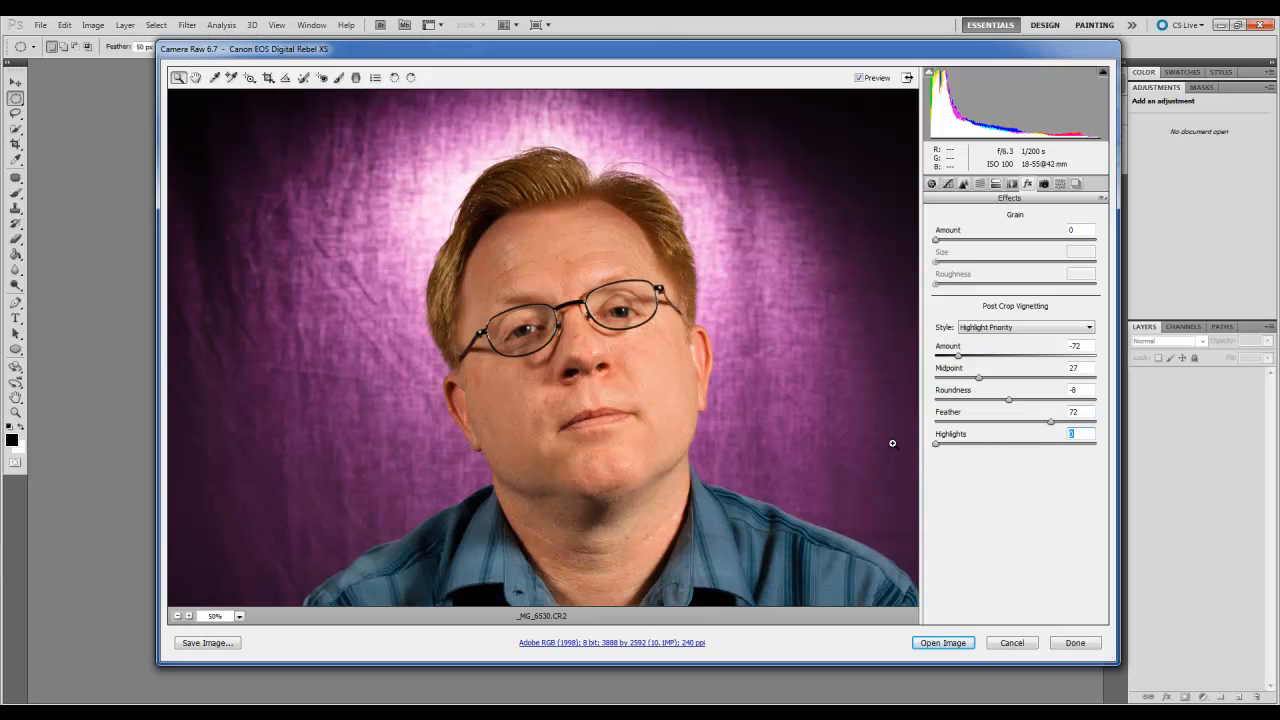
left_click(1055, 333)
left_click(964, 313)
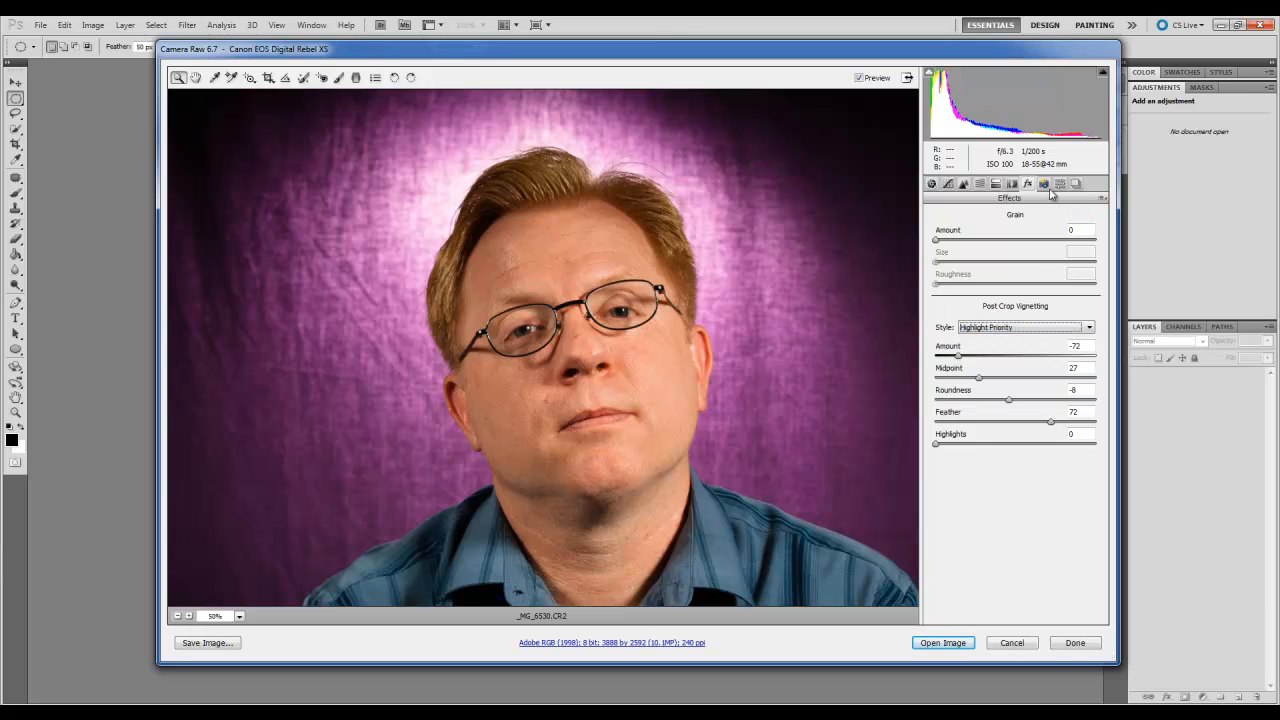
Review the Camera Calibration settings, the saved presets and the options for saving or loading settings.
left_click(1044, 184)
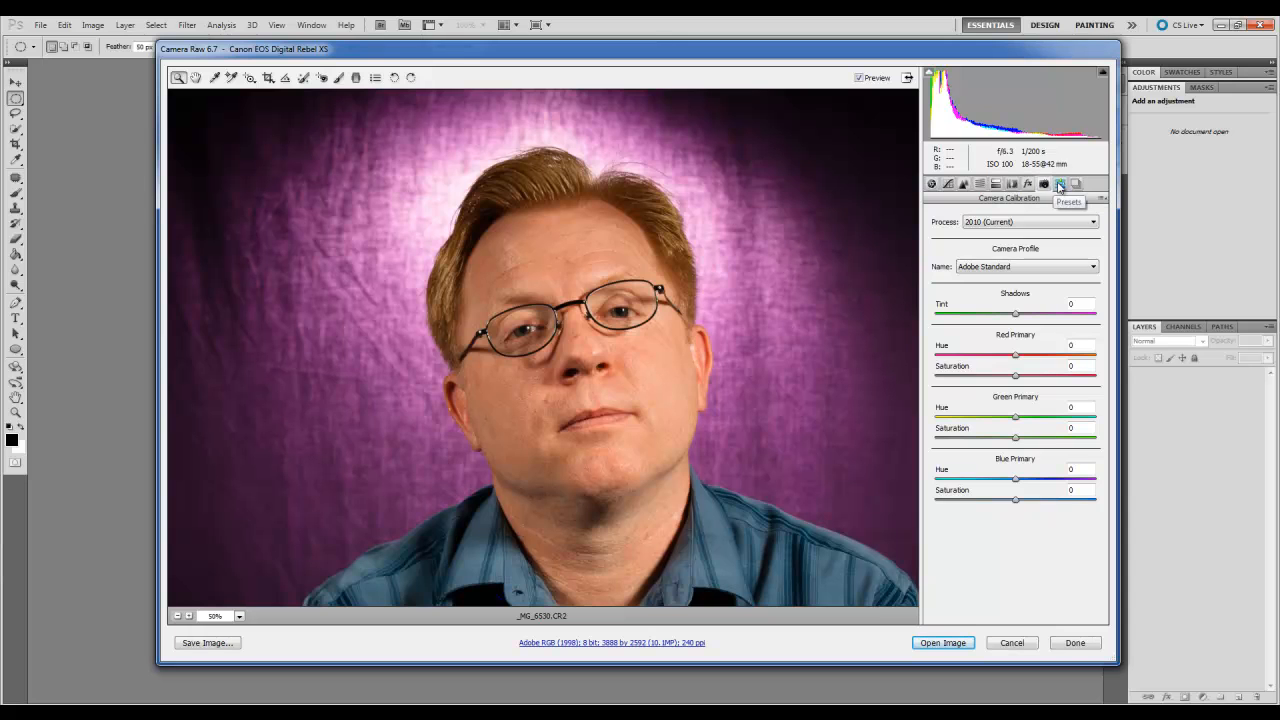
left_click(1060, 184)
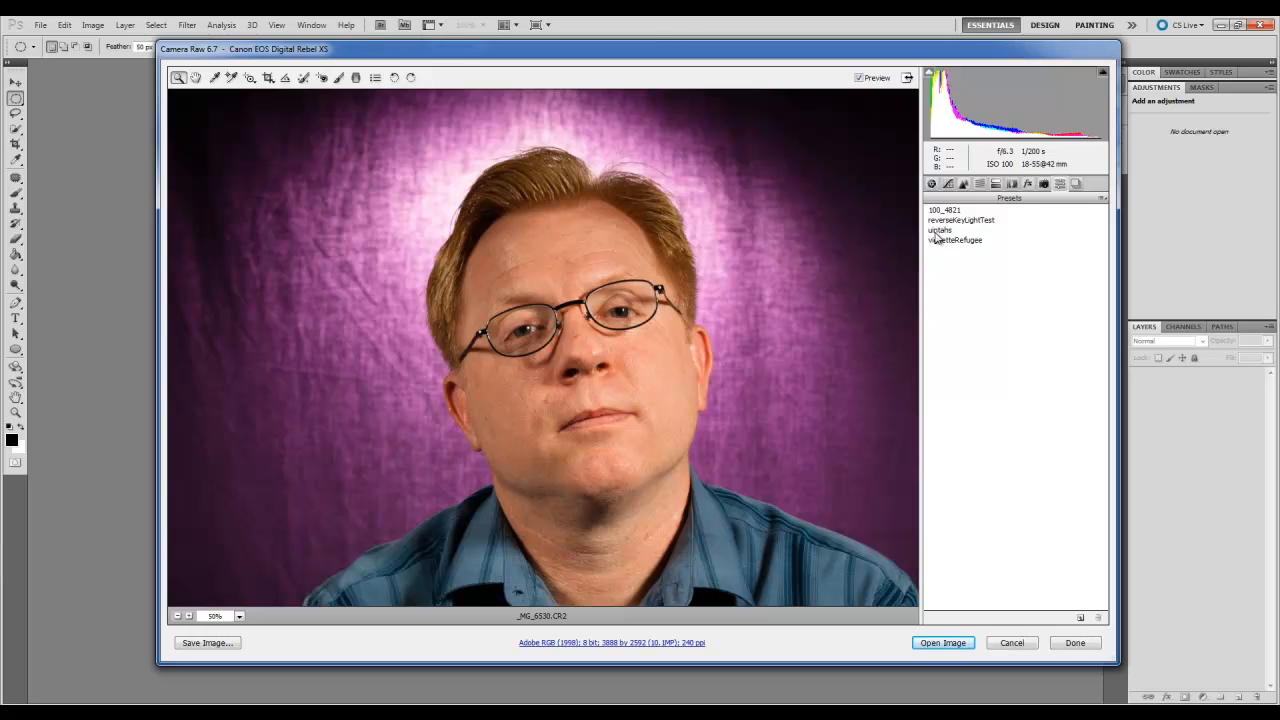
left_click(1103, 199)
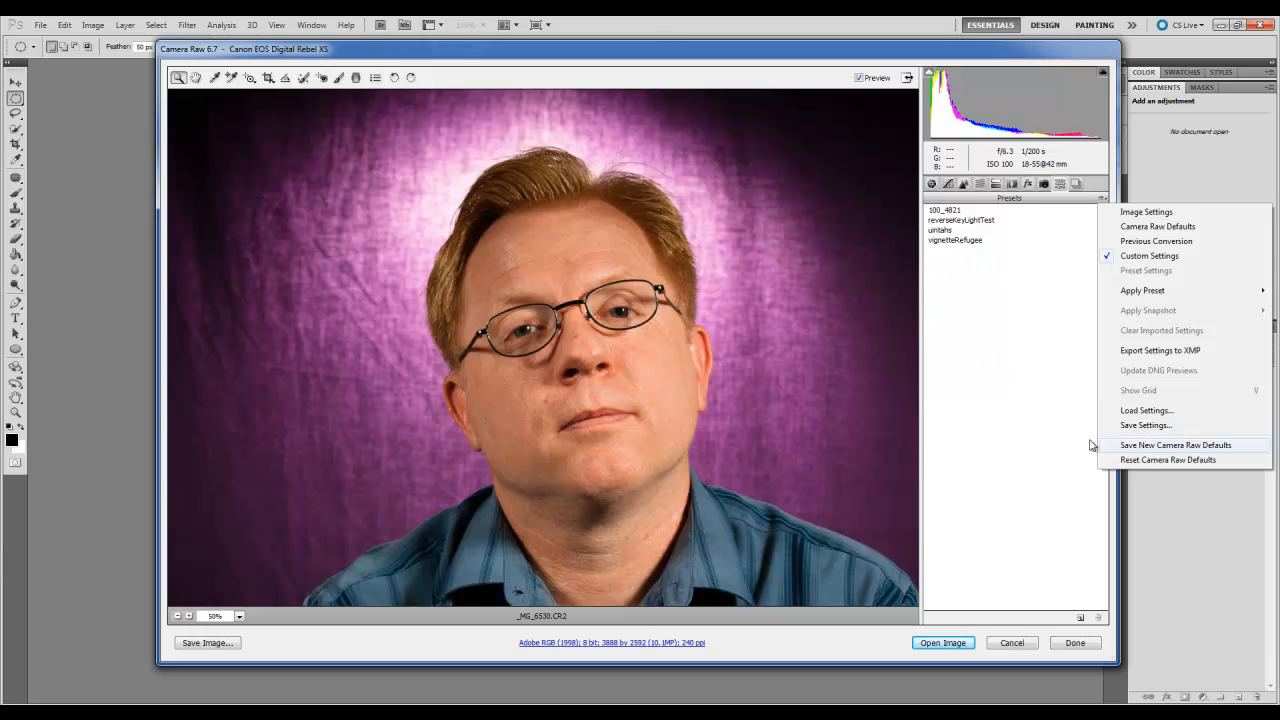
left_click(1022, 429)
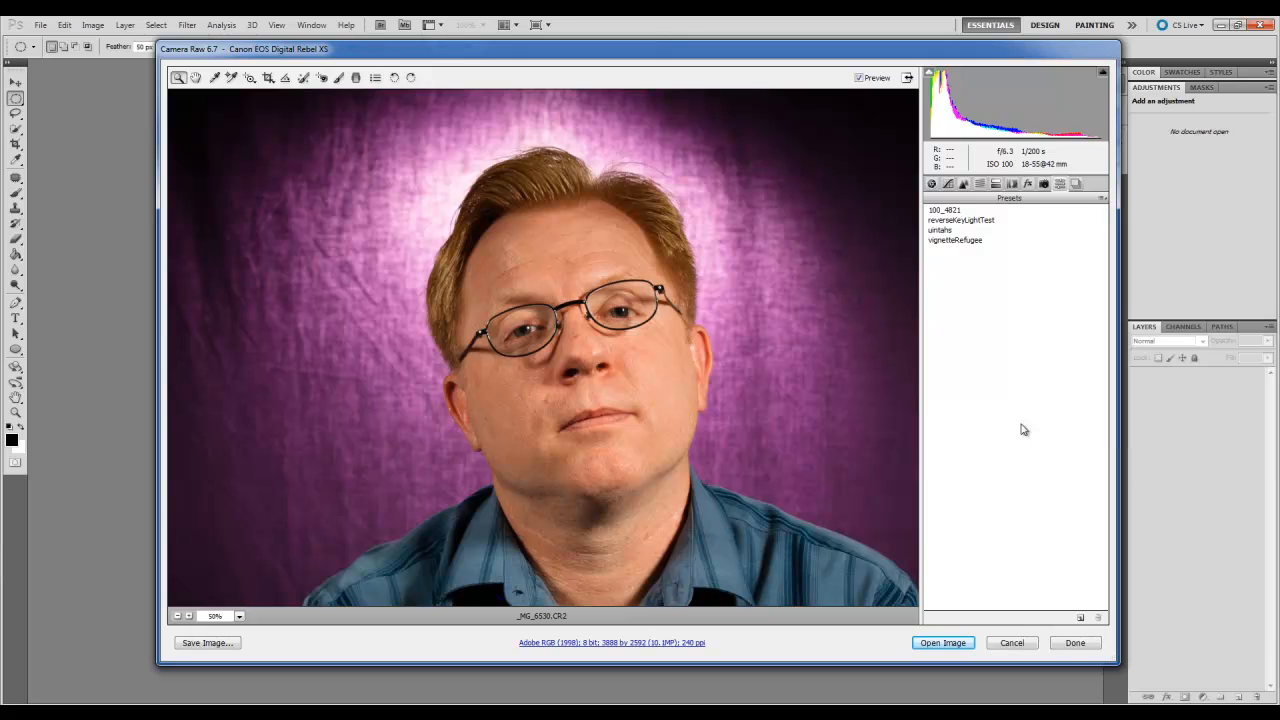